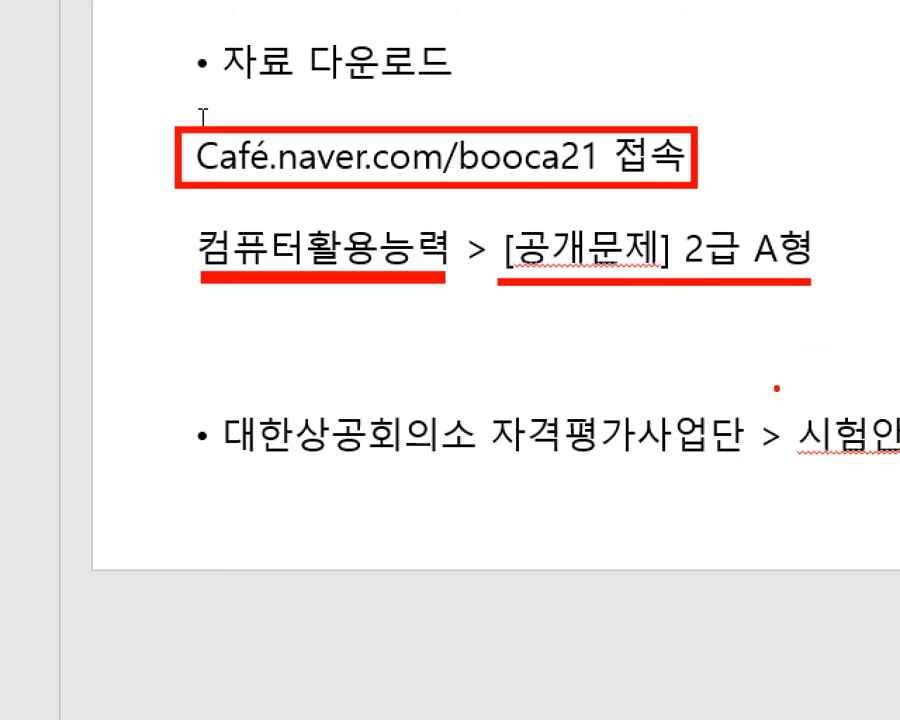
drag(224, 465, 743, 465)
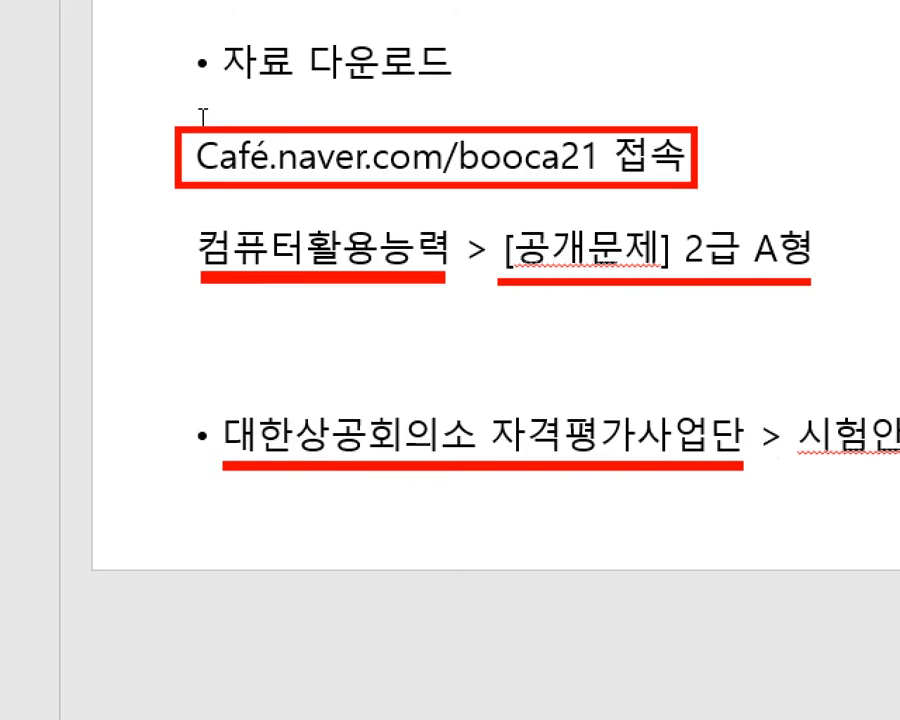
key(Escape)
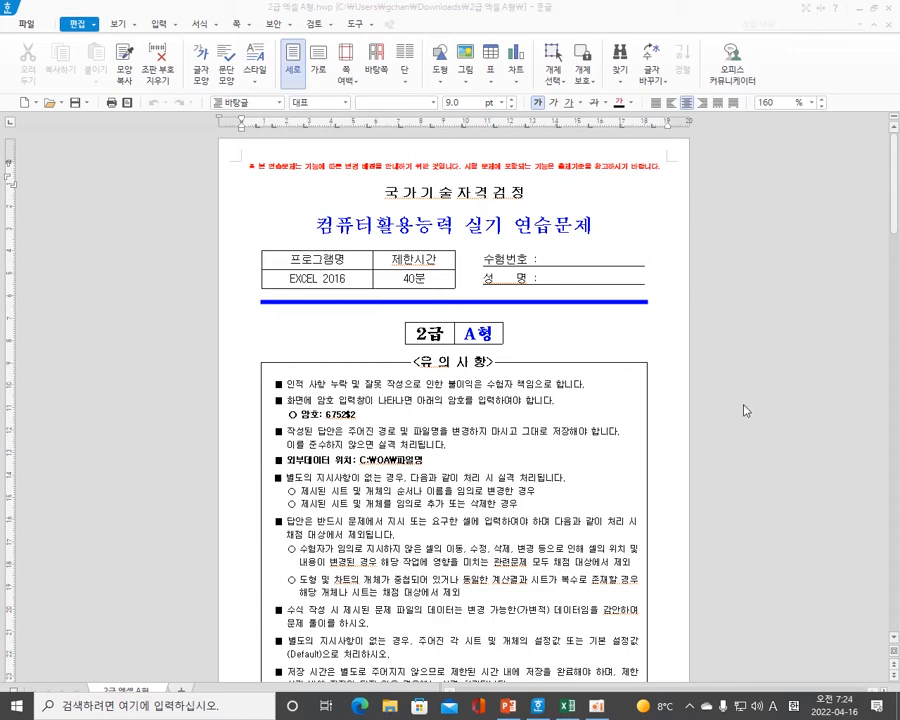
Read the exam document's cautions page and the 기본작업-1 data entry question in section 문제1
scroll(745, 415, down, 5)
scroll(745, 410, up, 2)
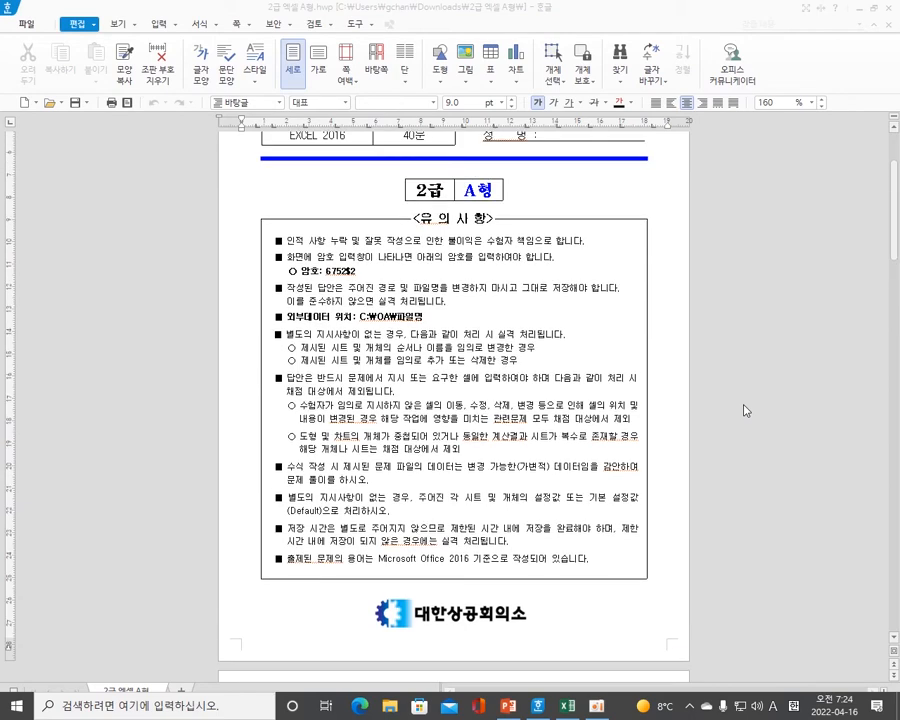
scroll(745, 410, down, 14)
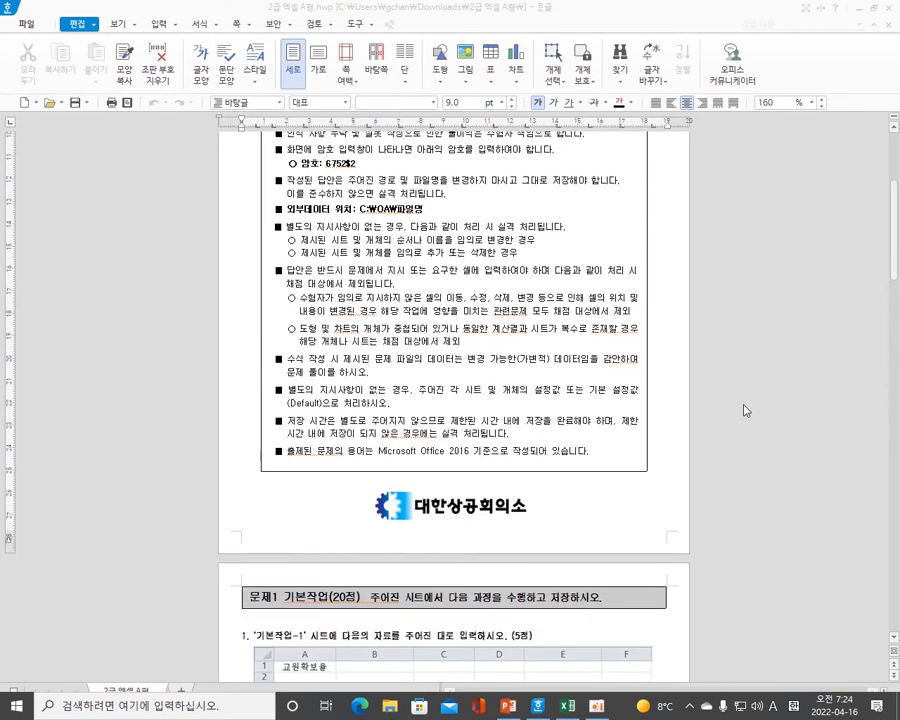
drag(896, 286, 894, 150)
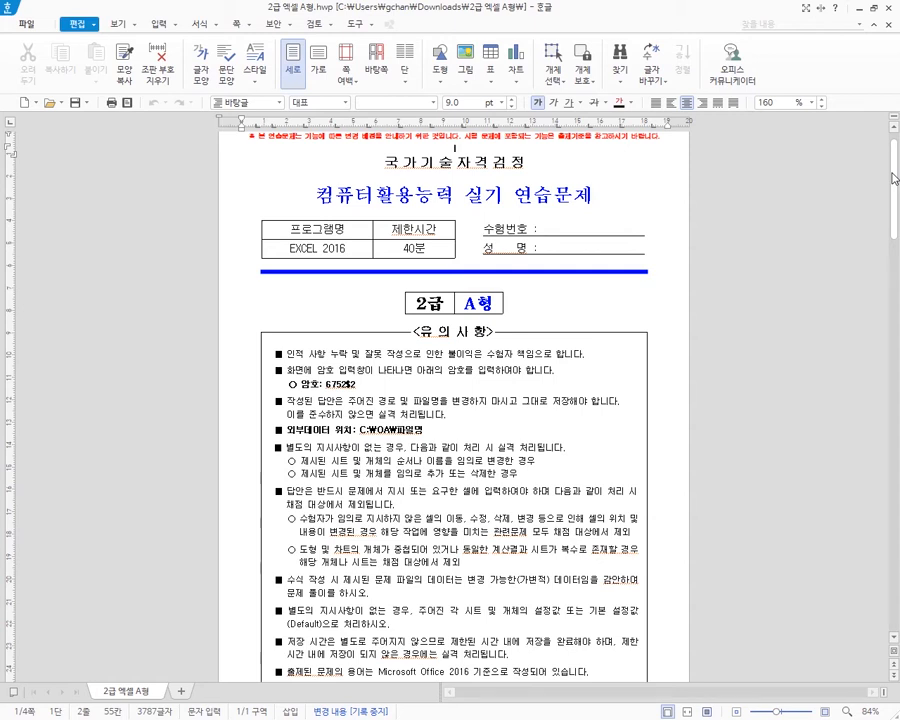
scroll(849, 119, up, 1)
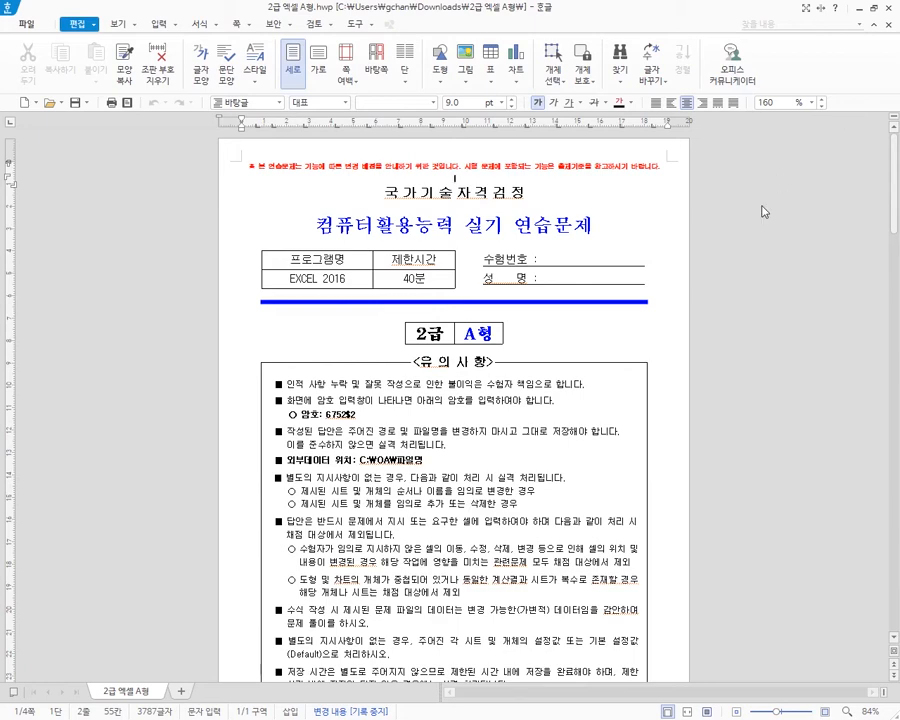
scroll(698, 321, down, 3)
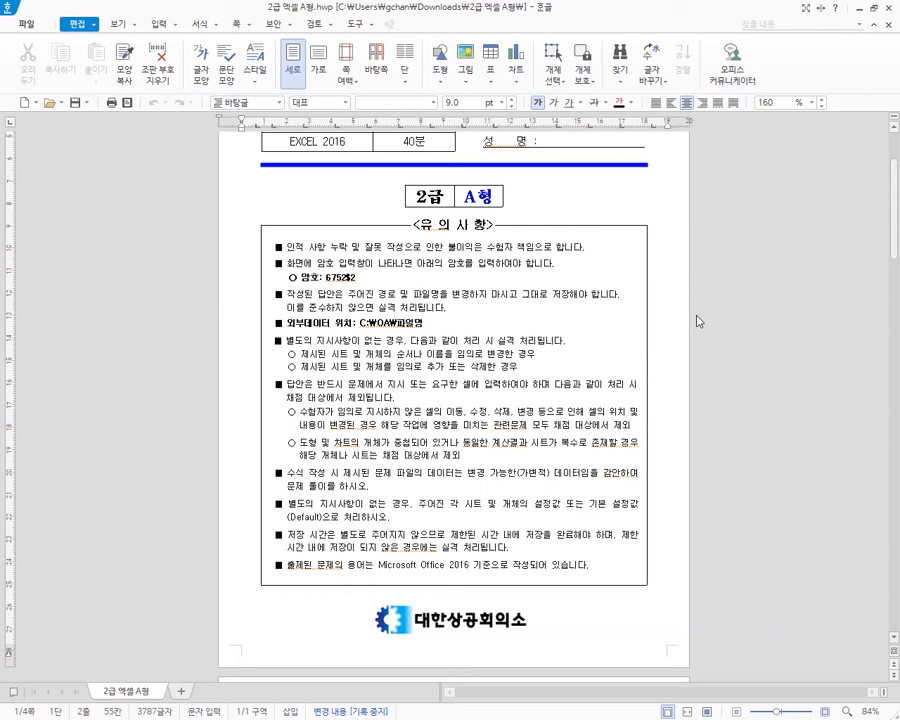
scroll(698, 321, down, 10)
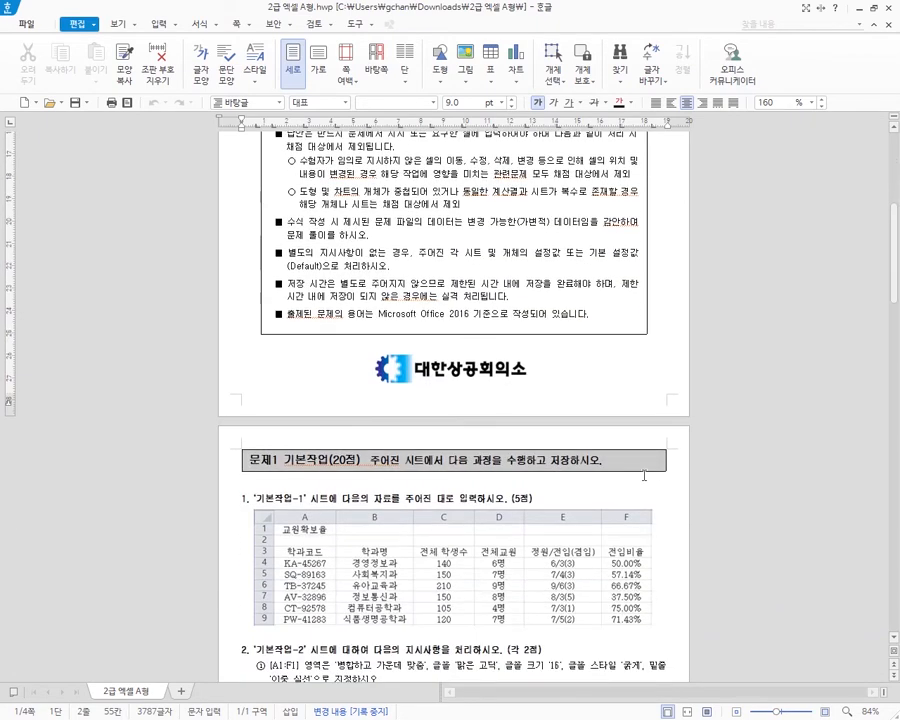
scroll(645, 476, down, 1)
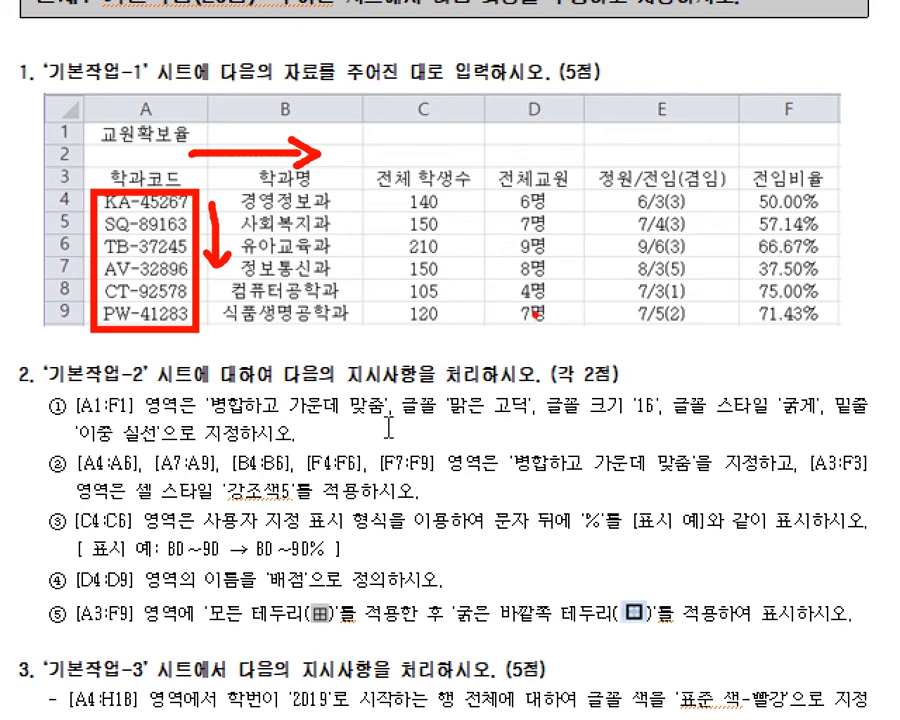
drag(498, 184, 550, 209)
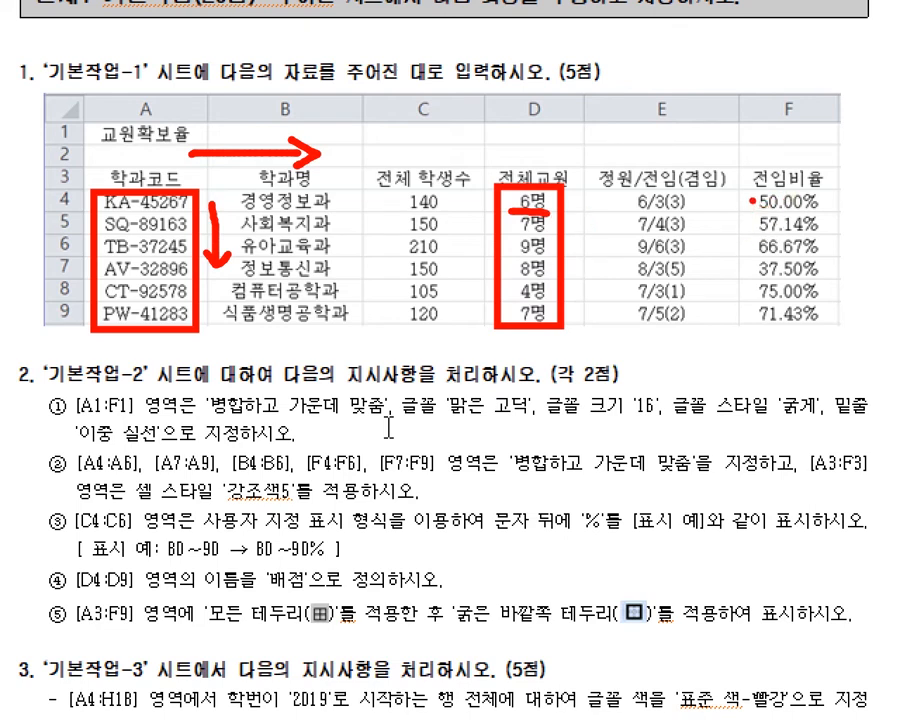
mouse_move(747, 192)
mouse_down()
mouse_move(765, 204)
mouse_move(748, 190)
mouse_up()
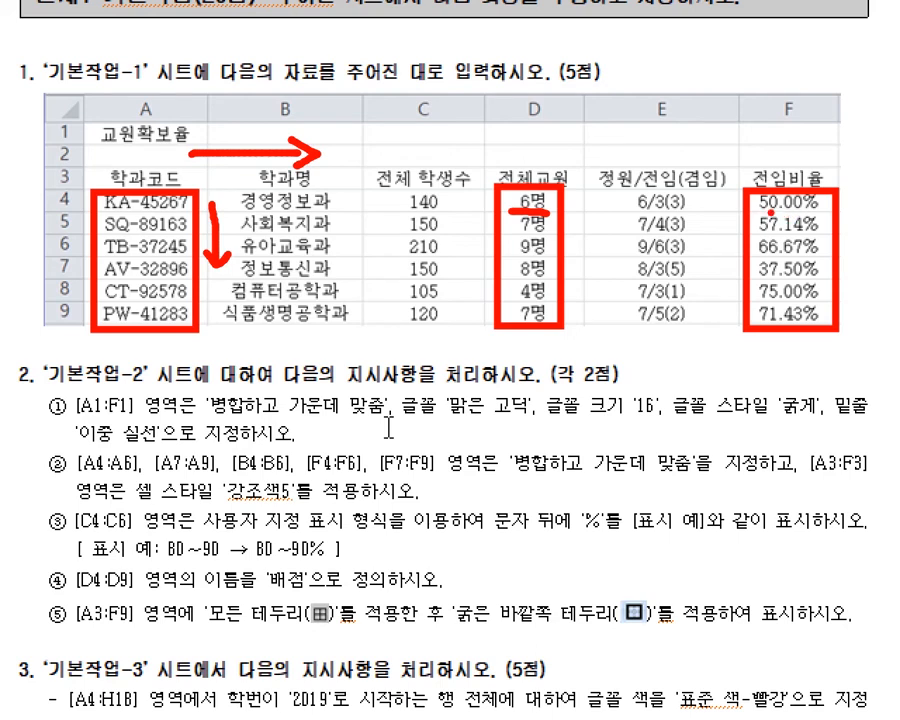
drag(807, 213, 825, 210)
key(Escape)
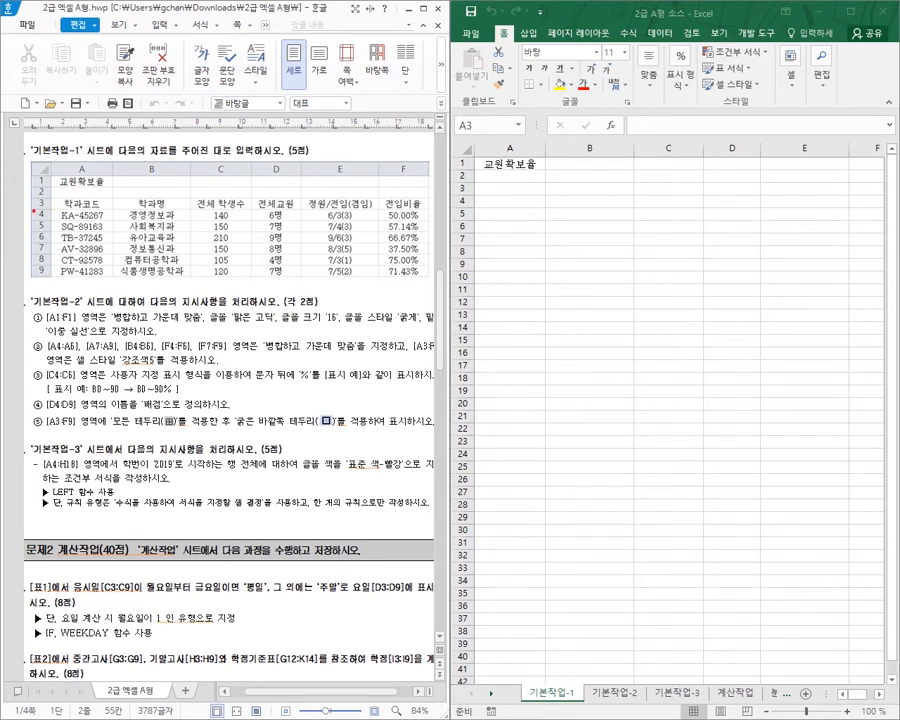
drag(33, 211, 116, 210)
mouse_move(89, 172)
mouse_down()
mouse_move(76, 160)
mouse_move(86, 172)
mouse_up()
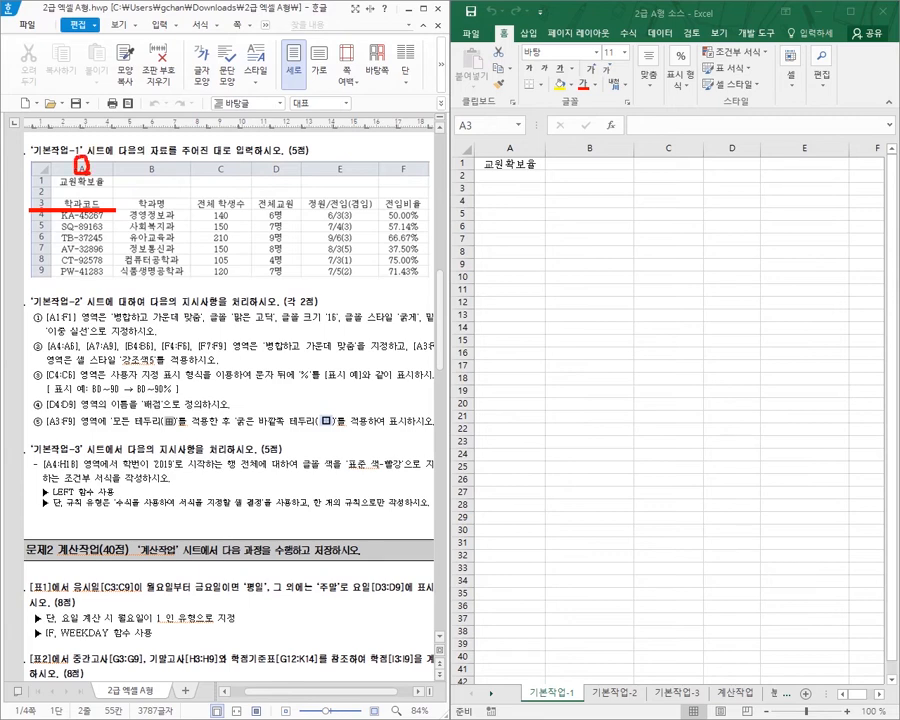
key(e)
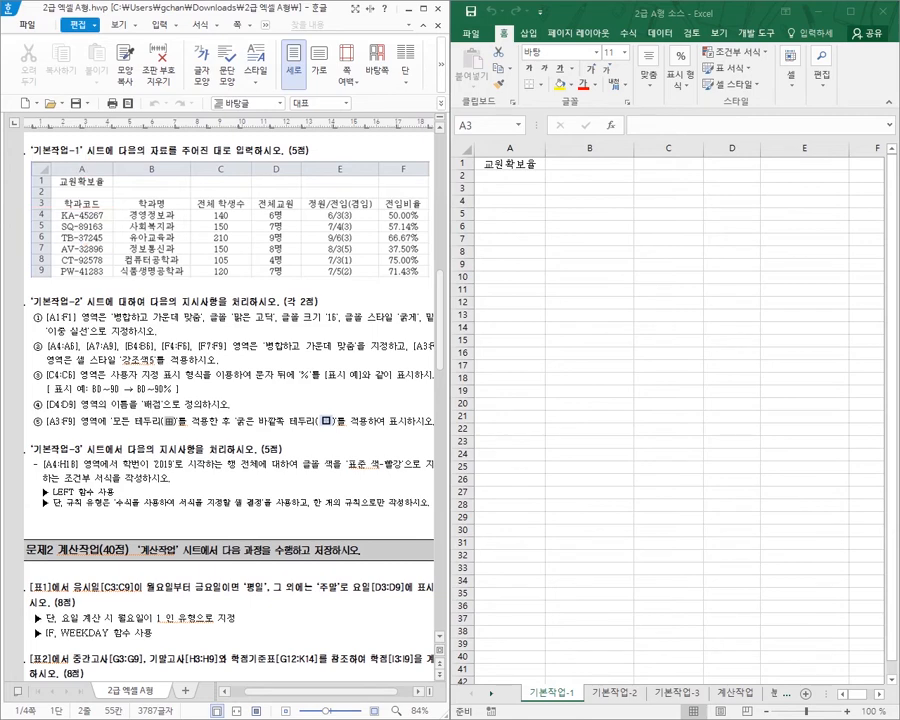
Enter the column header 학과코드 in cell A3 of the 기본작업-1 sheet
click(514, 188)
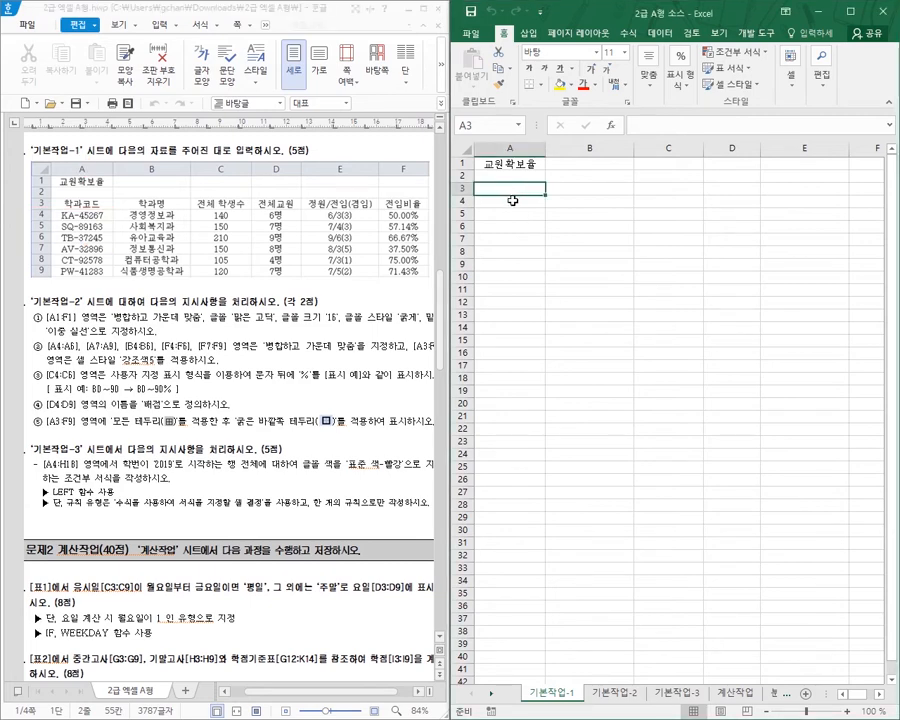
text(gkr)
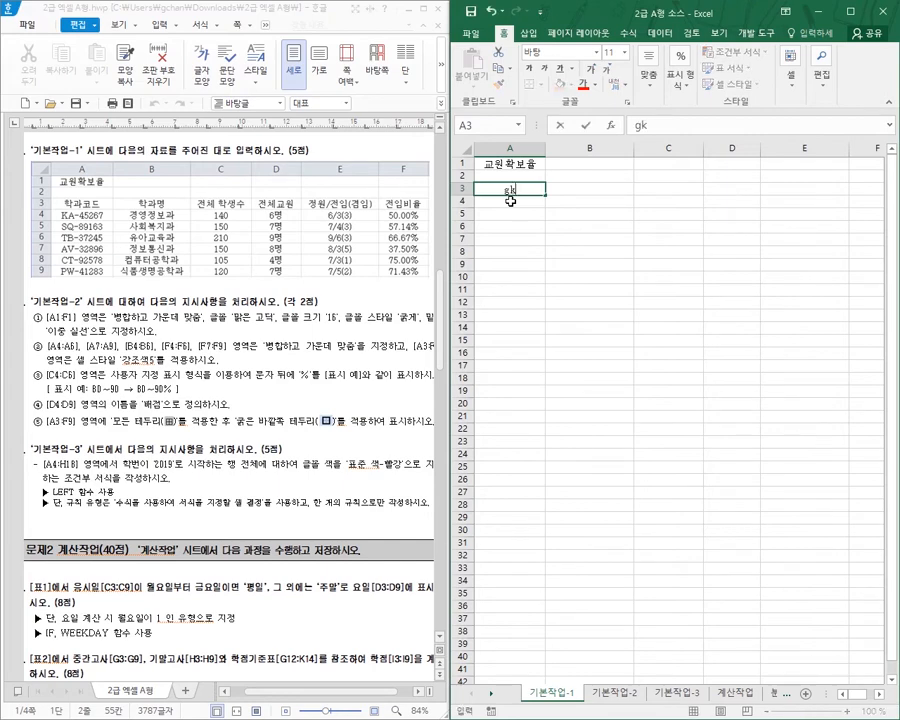
key(BackSpace)
key(BackSpace)
key(BackSpace)
text(학과코드)
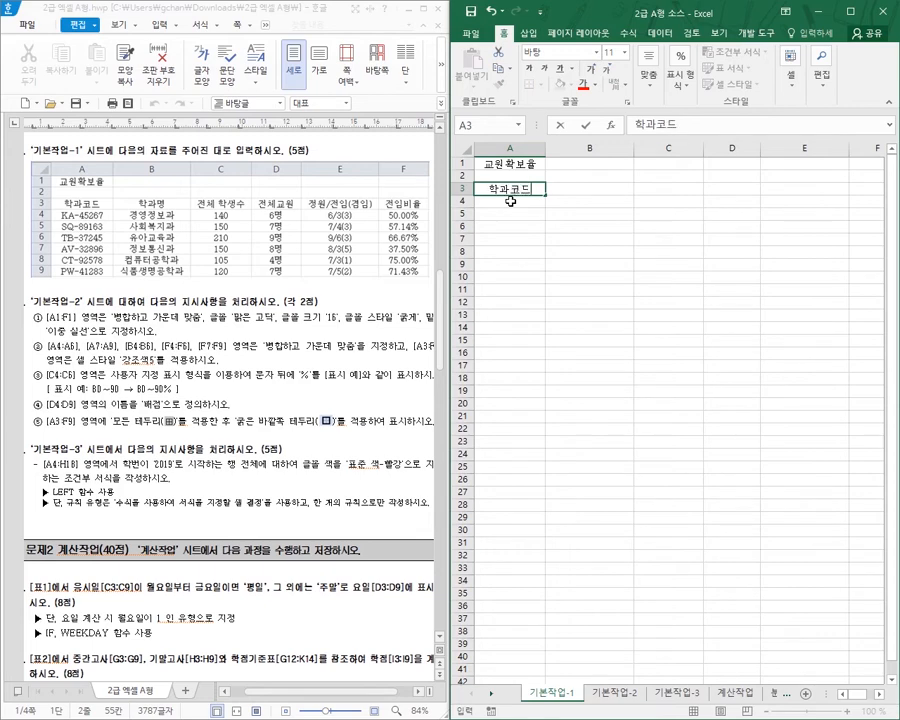
key(Tab)
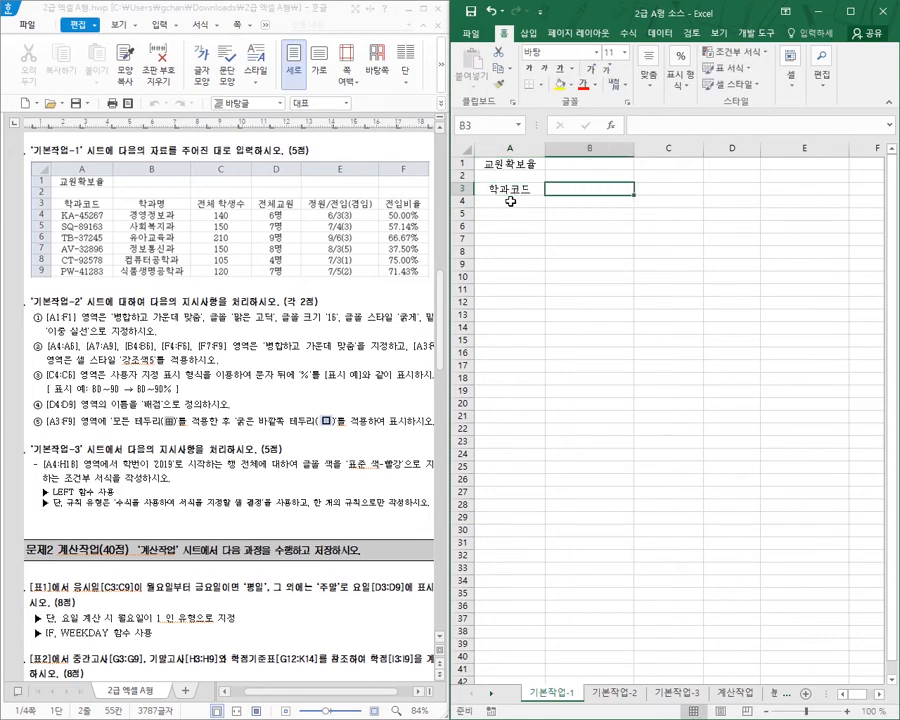
Enter the headers 학과명, 전체 학생수 and 전체공원 in cells B3, C3 and D3
text(학과명)
key(Tab)
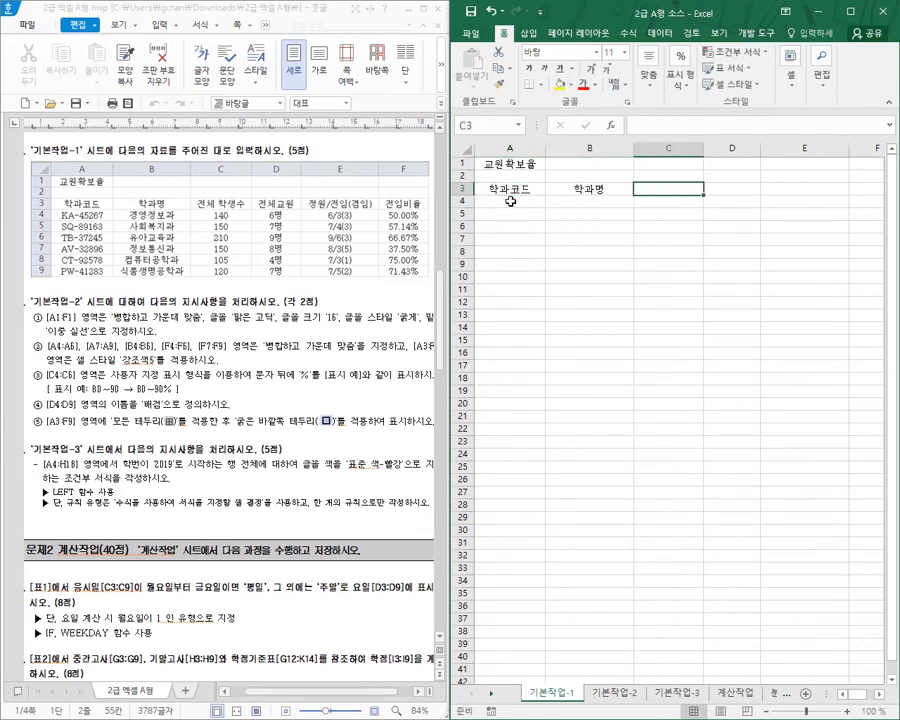
text(전체 )
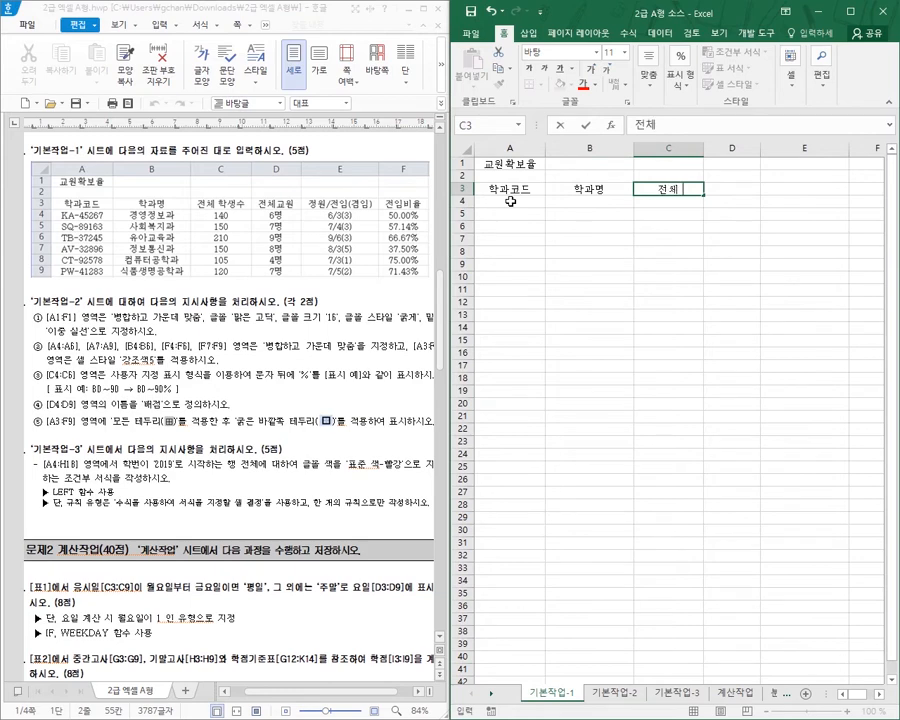
text(학생수)
key(Tab)
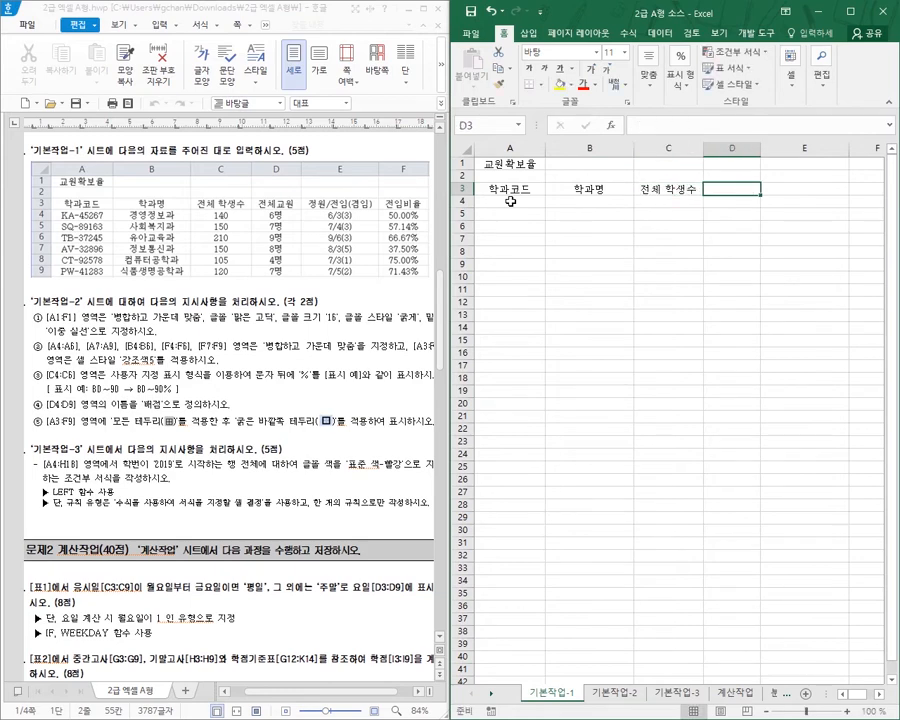
text(저ㄴ체공)
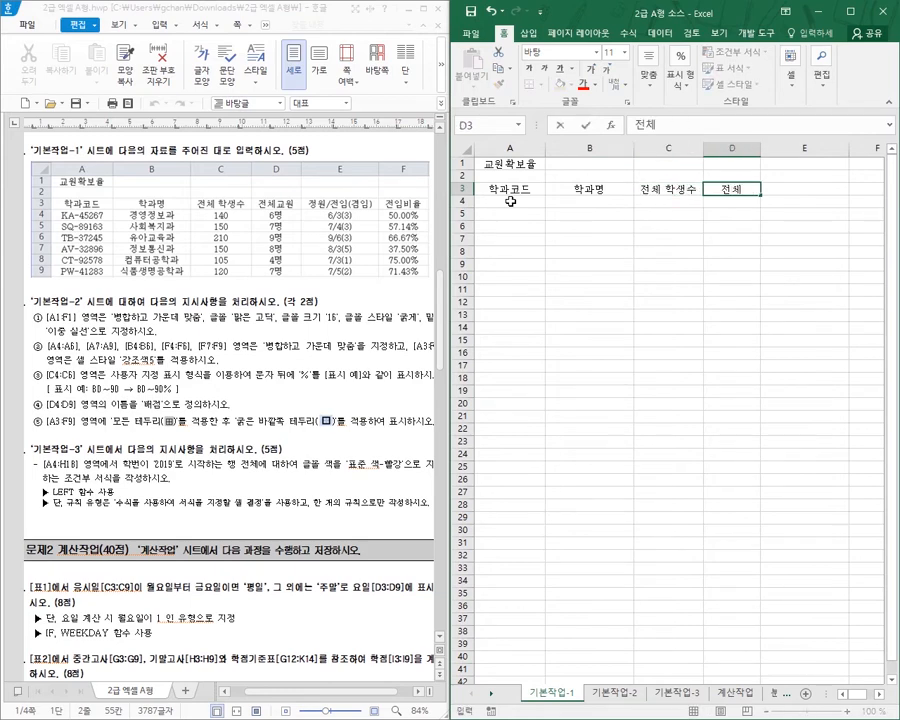
text(원)
key(Tab)
Enter the headers 정원/전임(겸임) in E3 and 전임비율 in F3, and return to cell A4
text(정우)
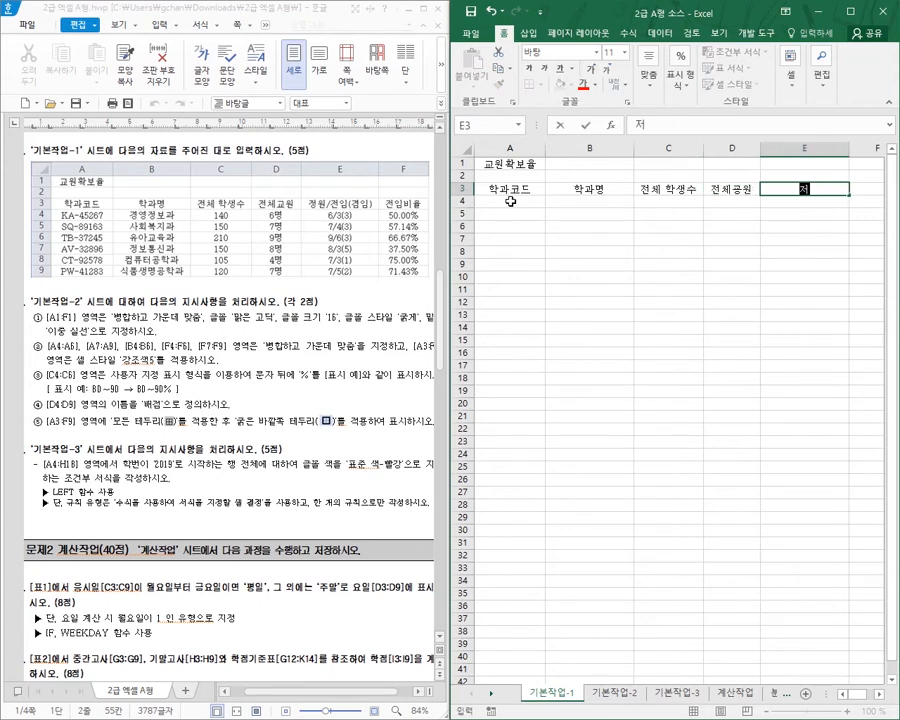
text(ㅓㄴ/전임)
text((겸임))
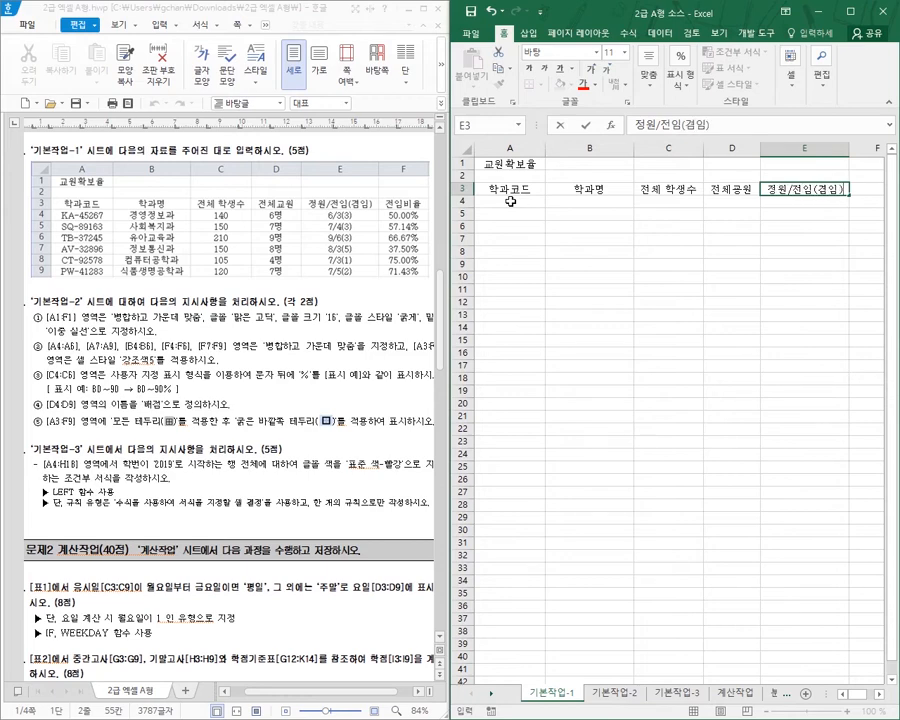
key(Tab)
text(전임)
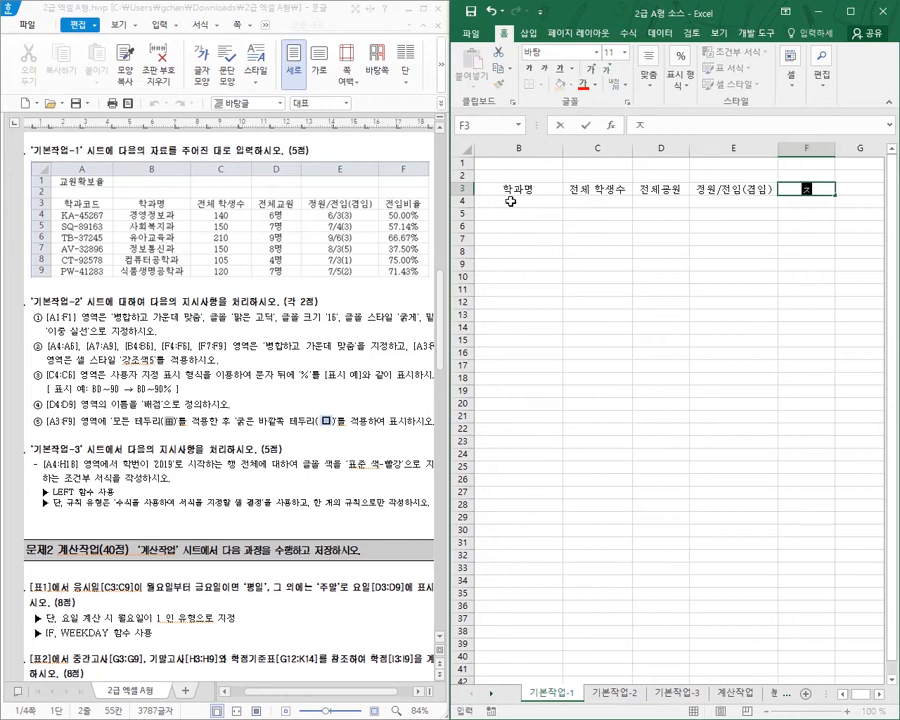
text(비율)
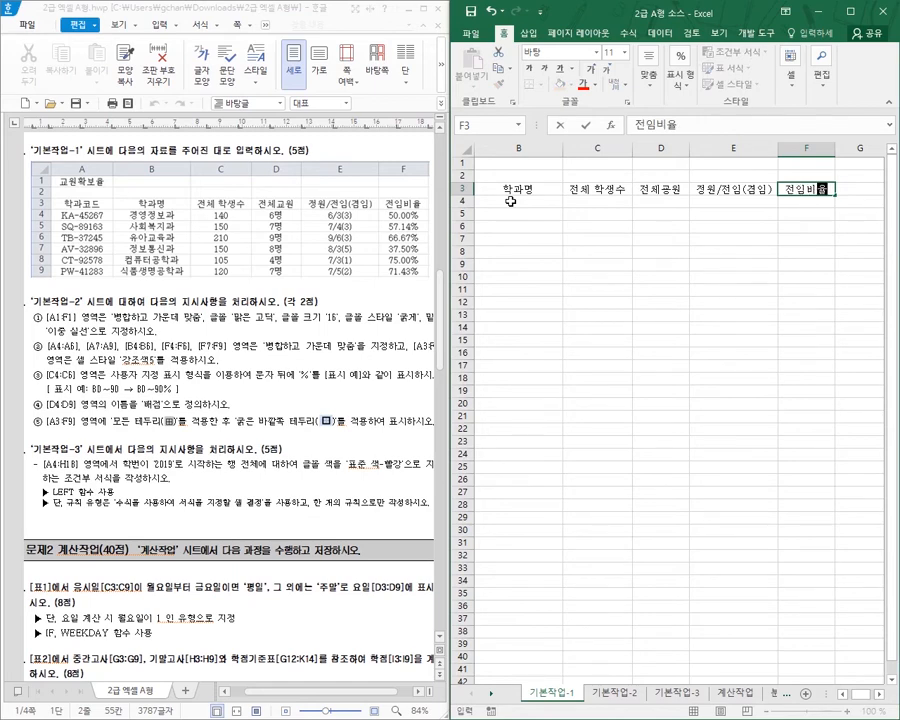
key(Return)
key(Home)
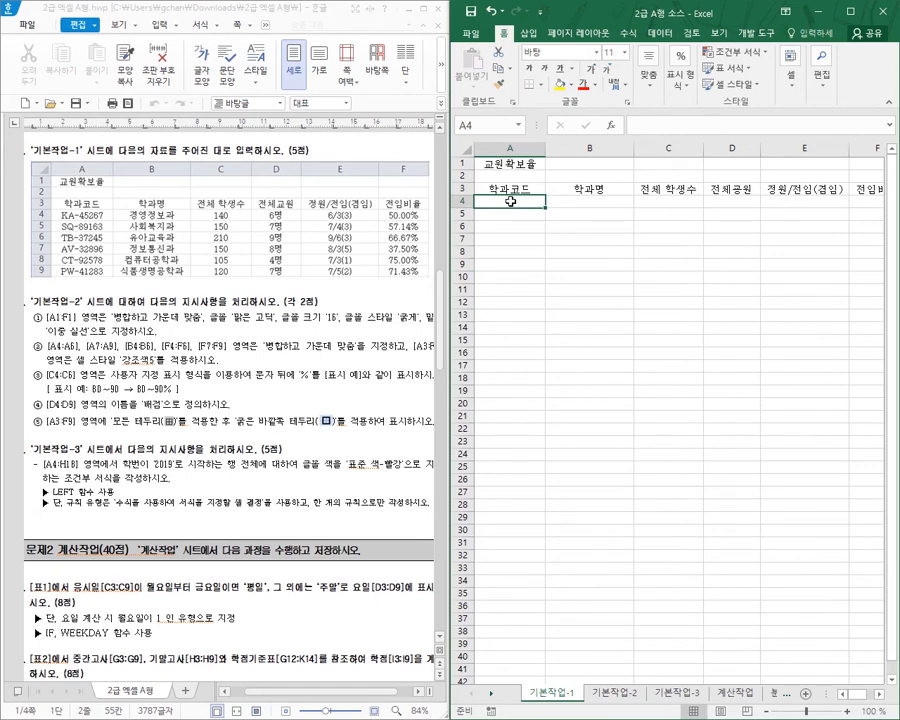
Enter the department codes KA-45267, SQ-89163, TB-37245, AV-32896, CT-92578 and PW-41283 in cells A4 through A9
text(KA)
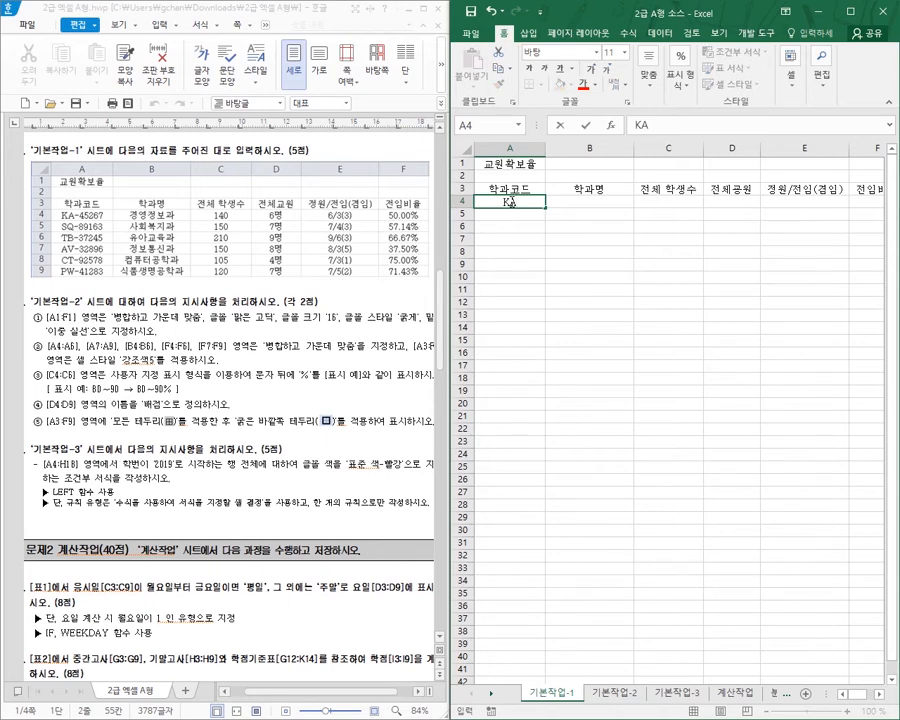
text(-45267)
key(Return)
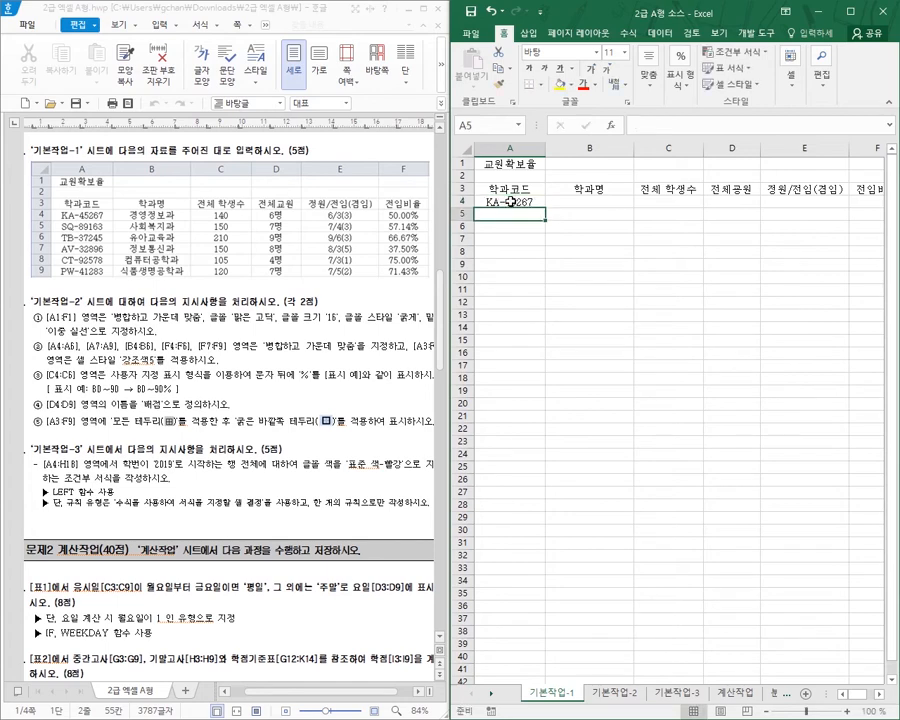
text(SQ)
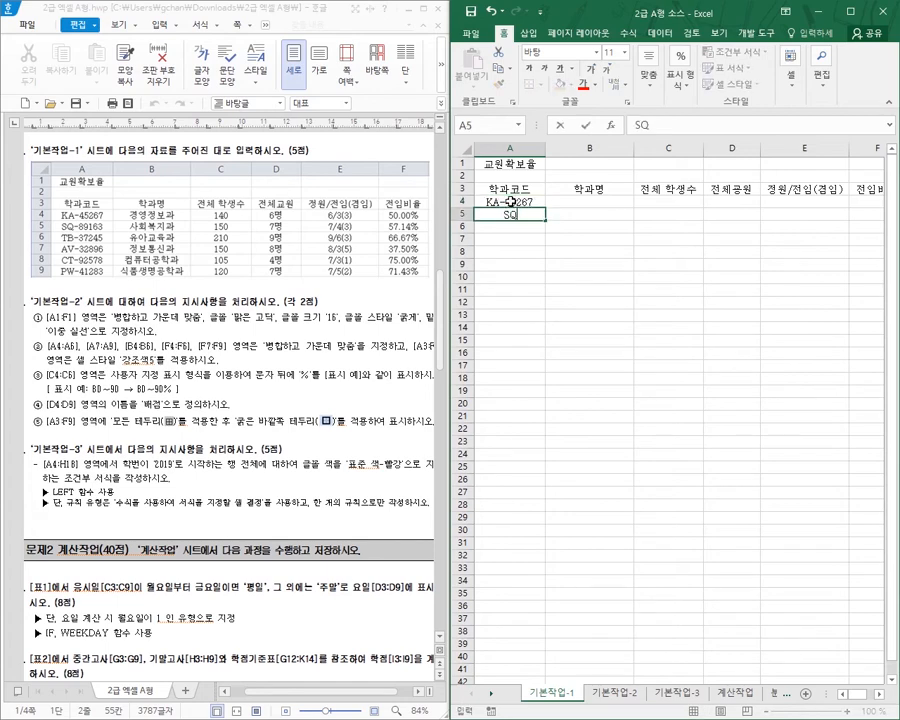
text(-89163)
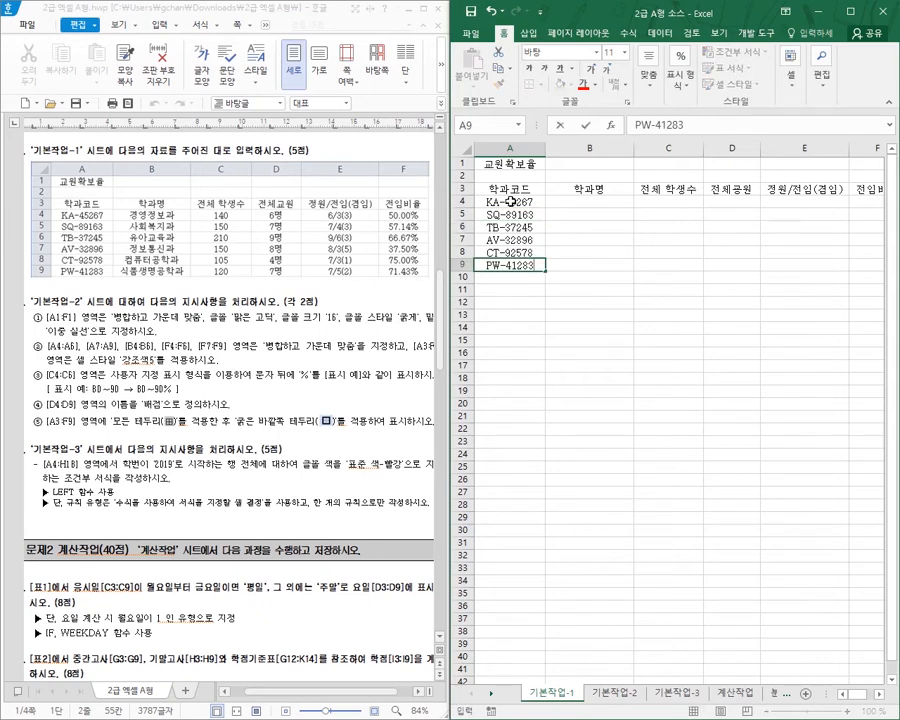
key(Return)
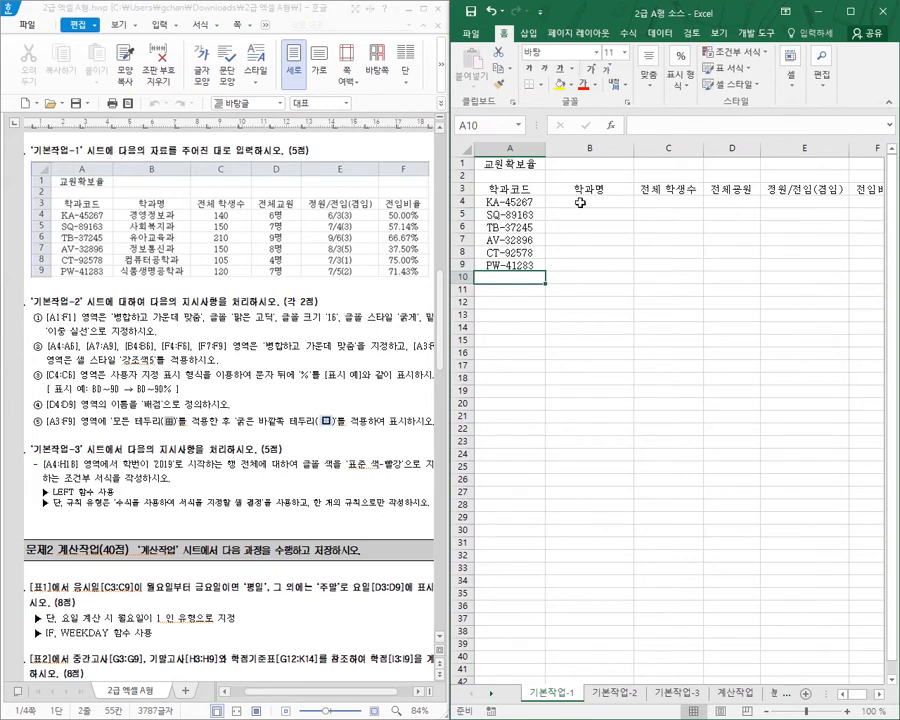
Fill B4:D9 with the question table's department names, student counts 140, 150, 210, 150, 105, 120 and teacher counts 6명, 7명, 9명, 8명, 4명, 7명
click(580, 202)
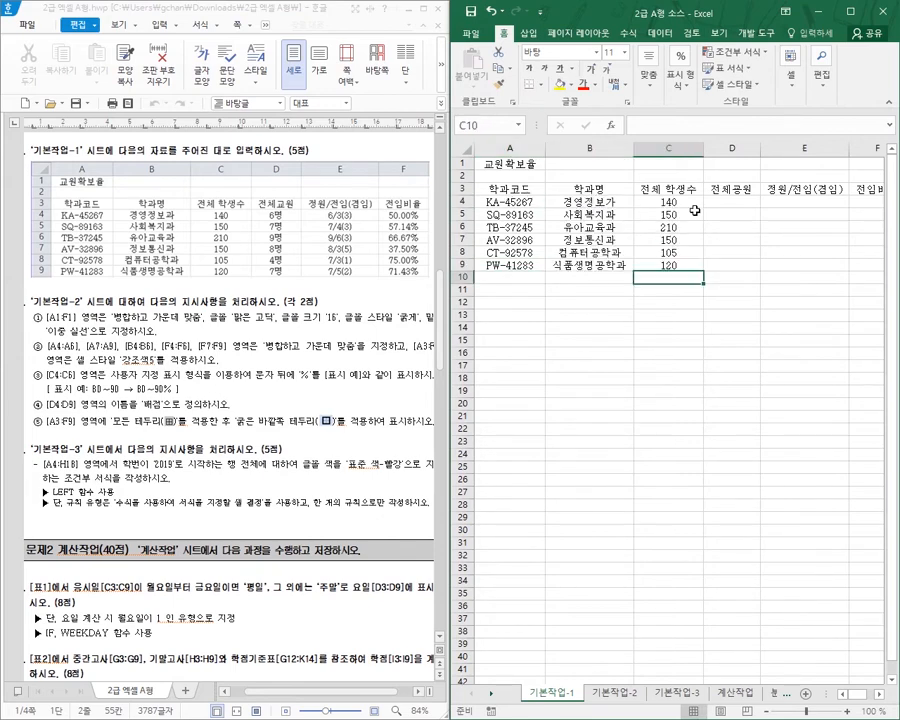
drag(643, 203, 680, 259)
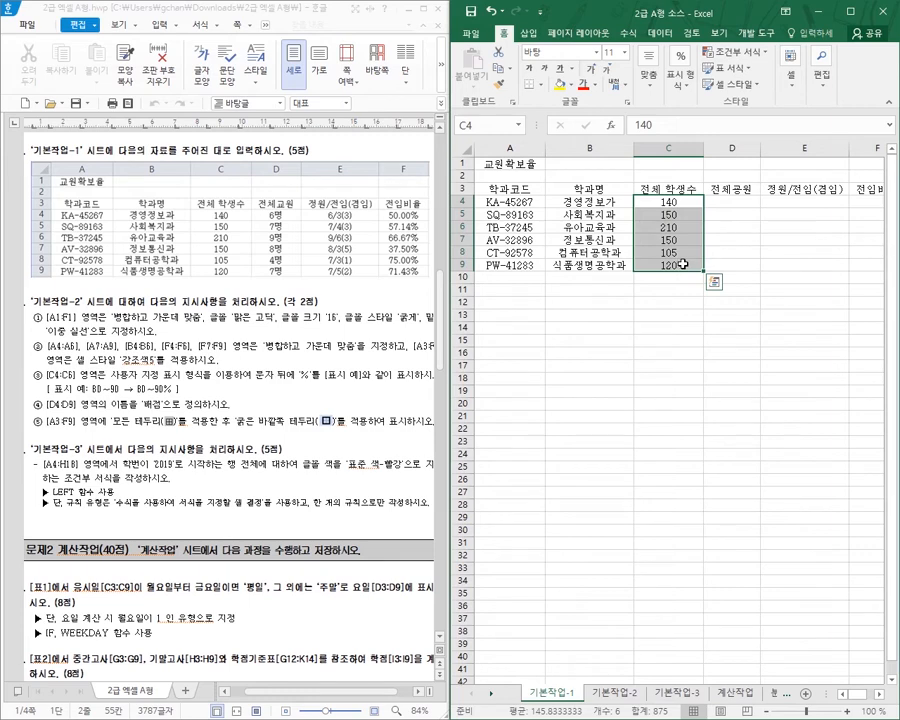
click(730, 204)
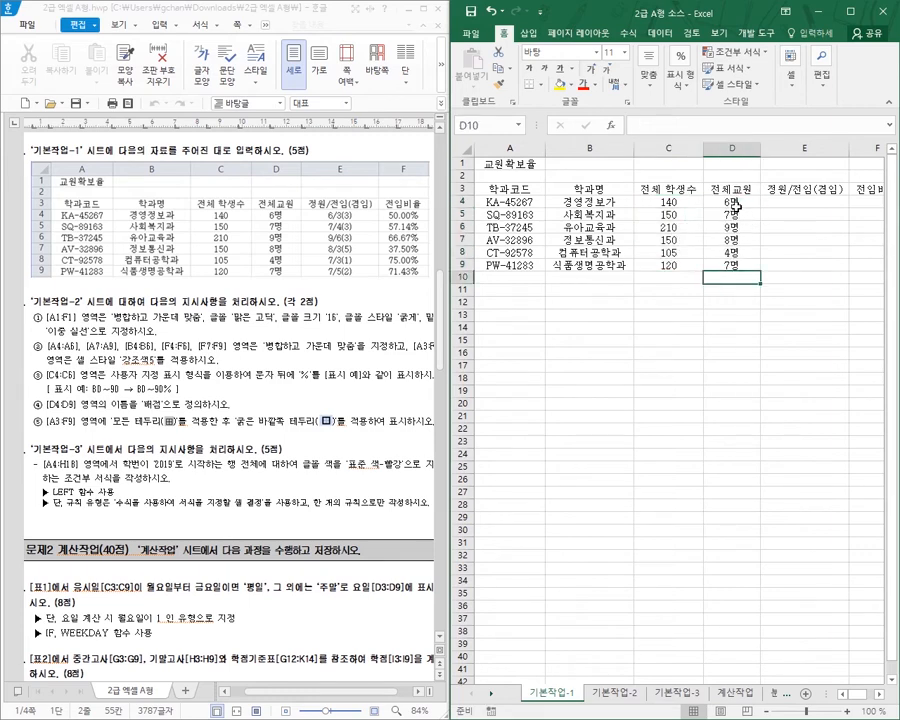
Complete E4:F9 from the question table, entering ratios 50.00%, 57.14%, 66.67%, 37.50%, 75.00% and 71.43% in F4:F9, and open the 기본작업-2 sheet
drag(734, 204, 734, 266)
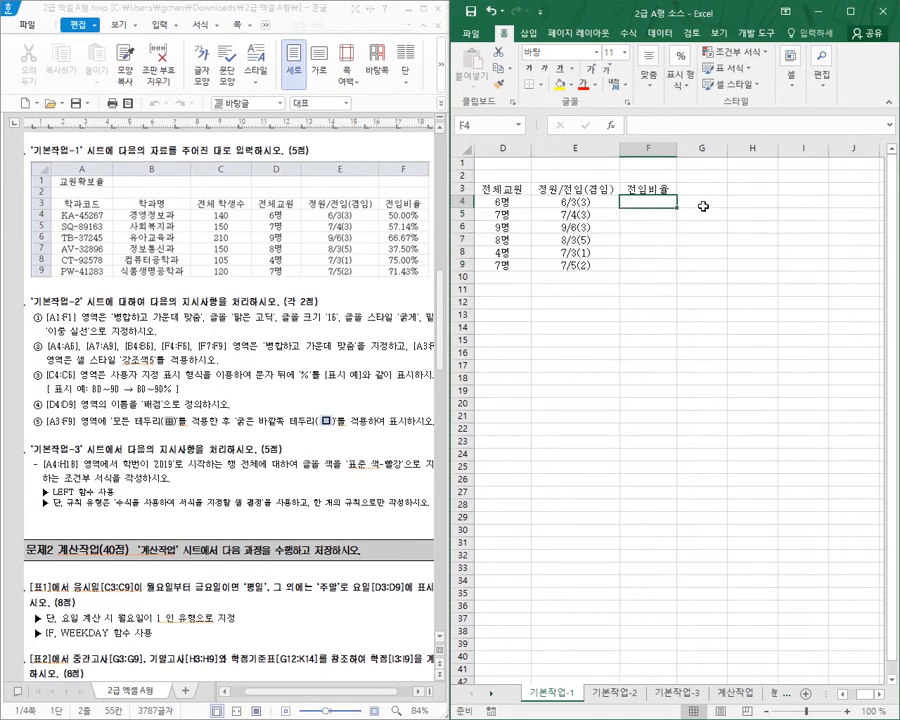
text(50.%)
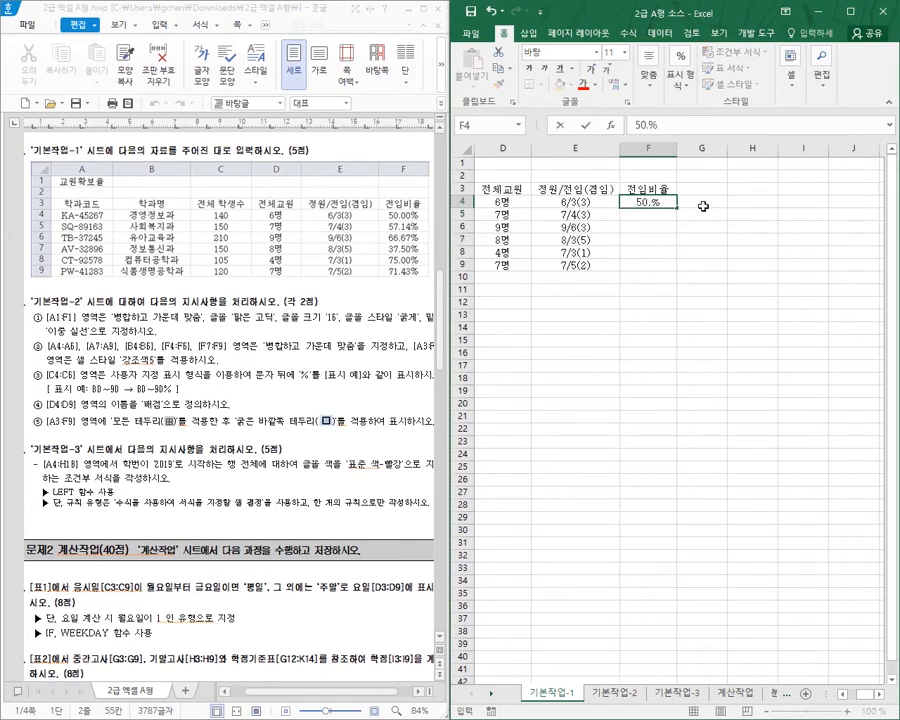
key(Left)
text(00)
key(Return)
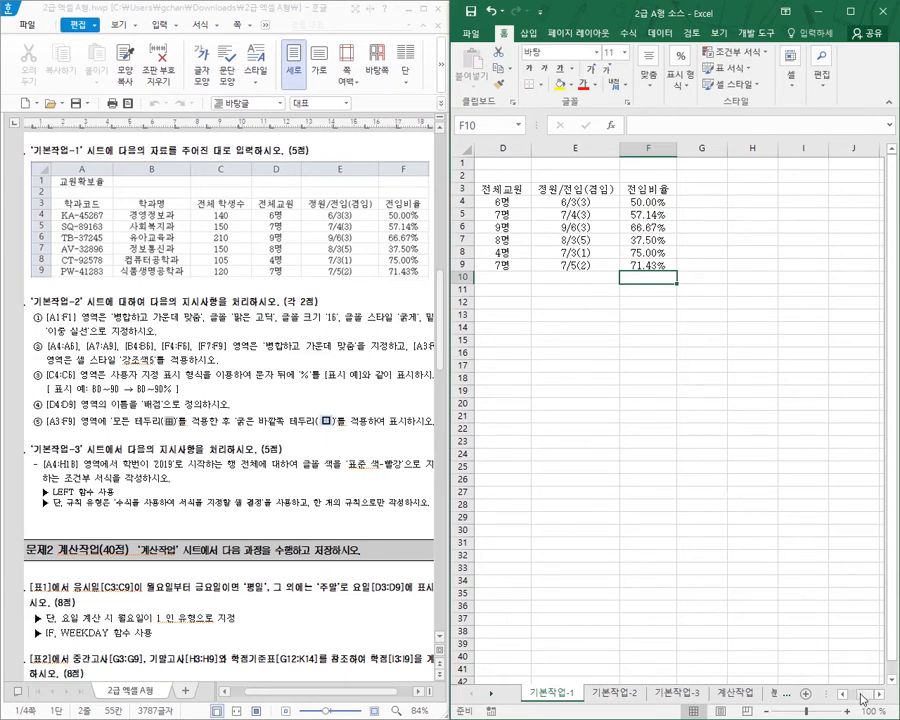
drag(852, 696, 843, 703)
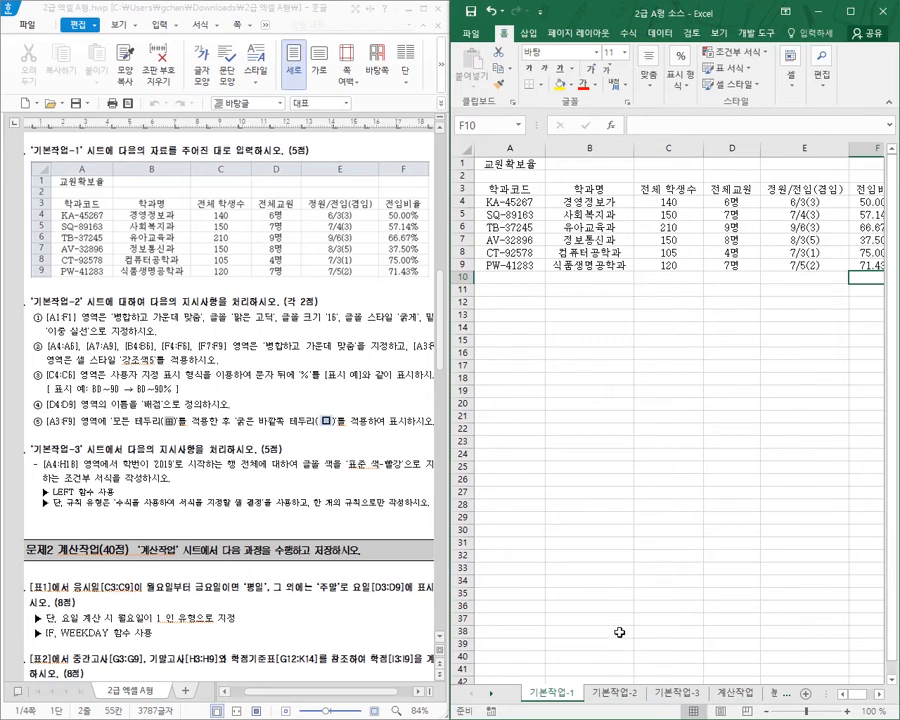
click(616, 692)
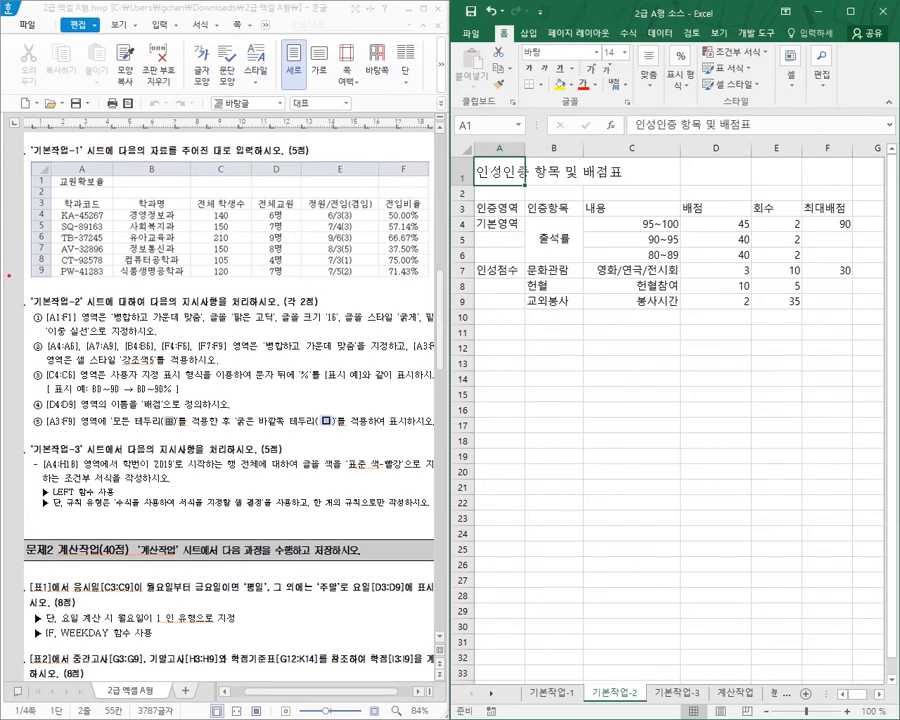
drag(46, 323, 205, 322)
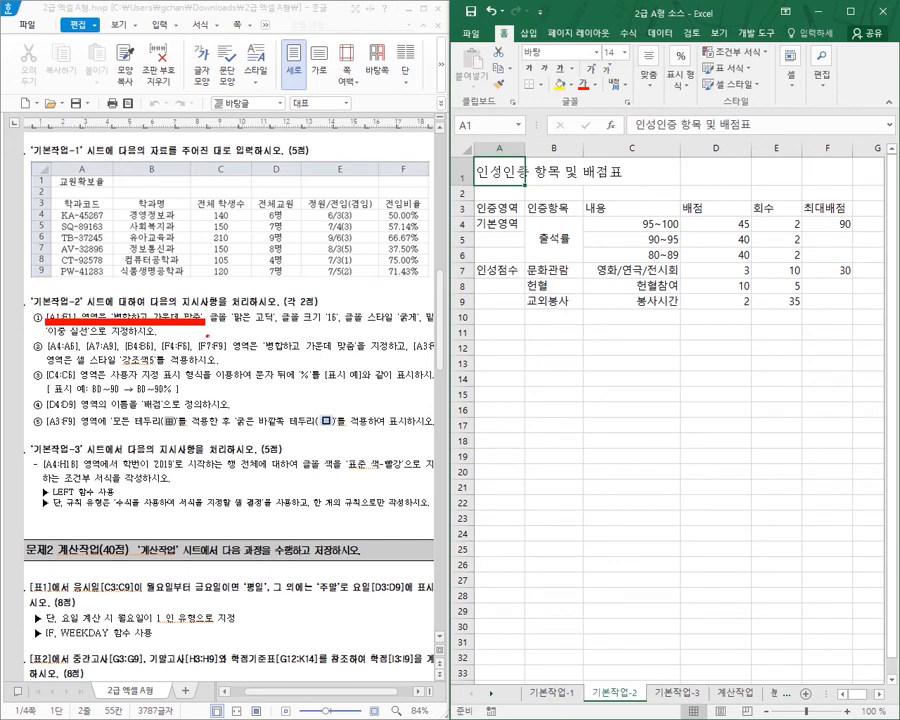
drag(229, 322, 408, 325)
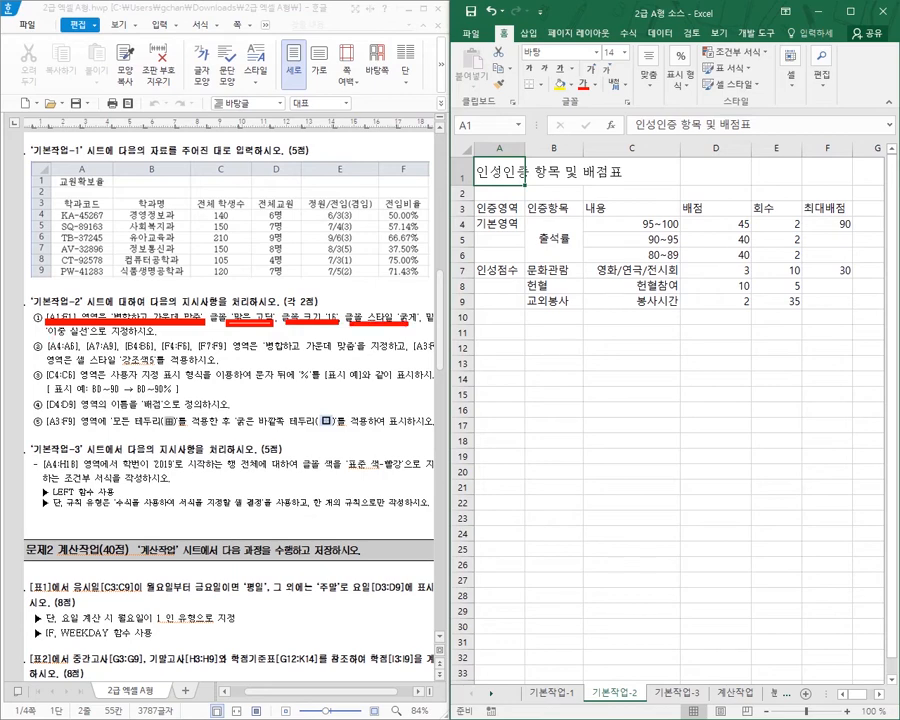
drag(88, 340, 57, 339)
key(e)
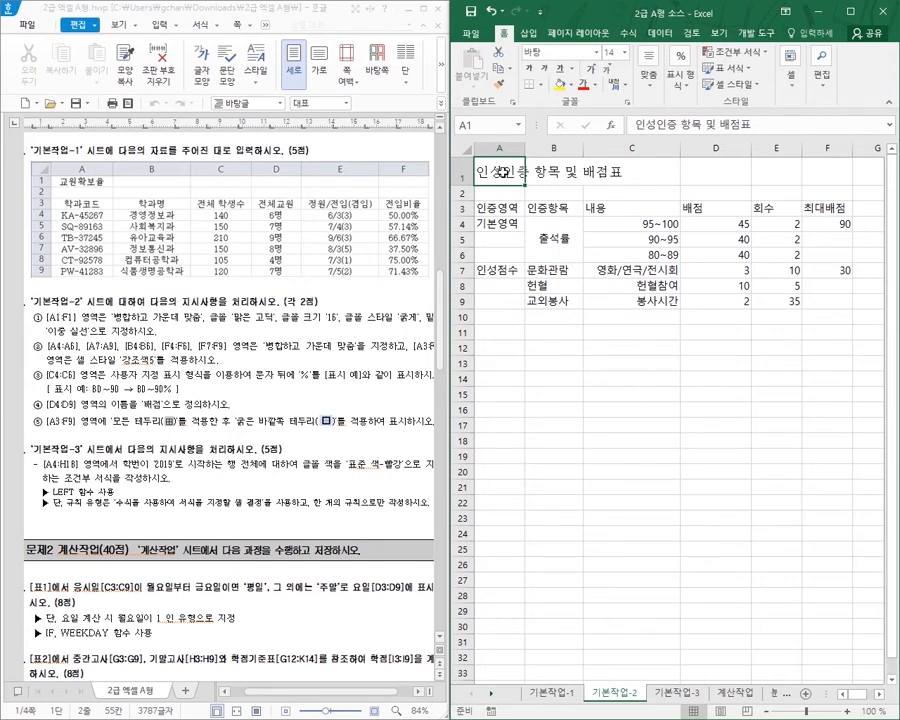
Maximize the workbook window and merge and center the title across A1:F1
drag(503, 172, 815, 175)
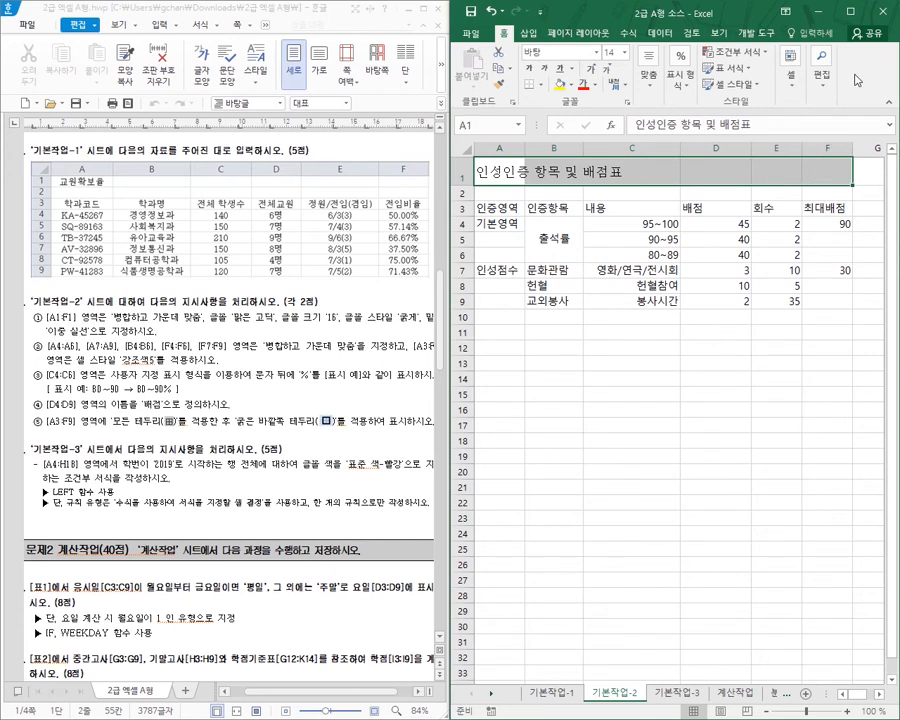
click(851, 12)
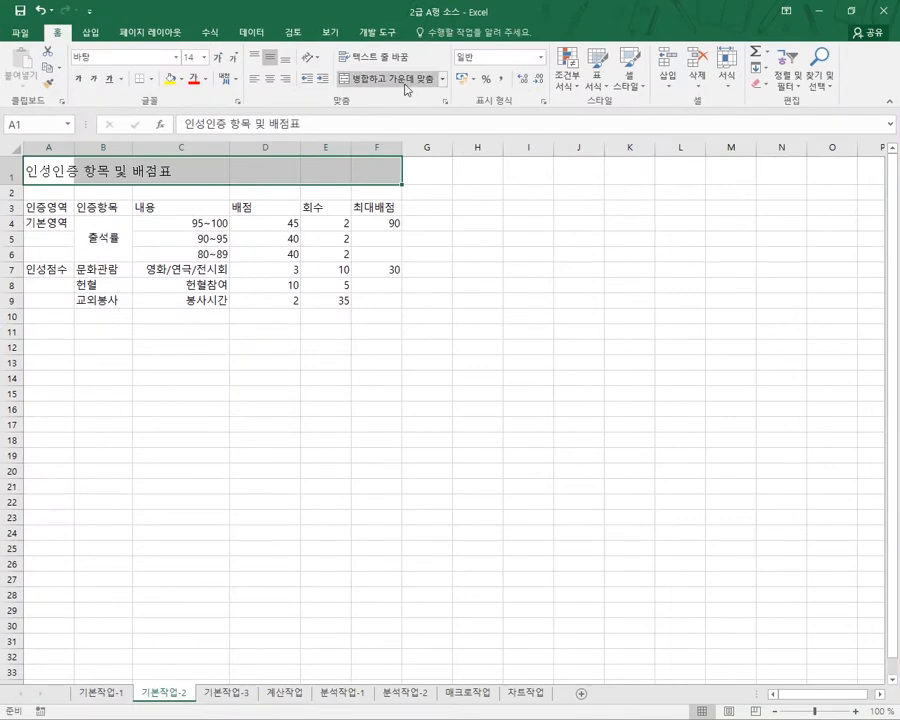
click(390, 79)
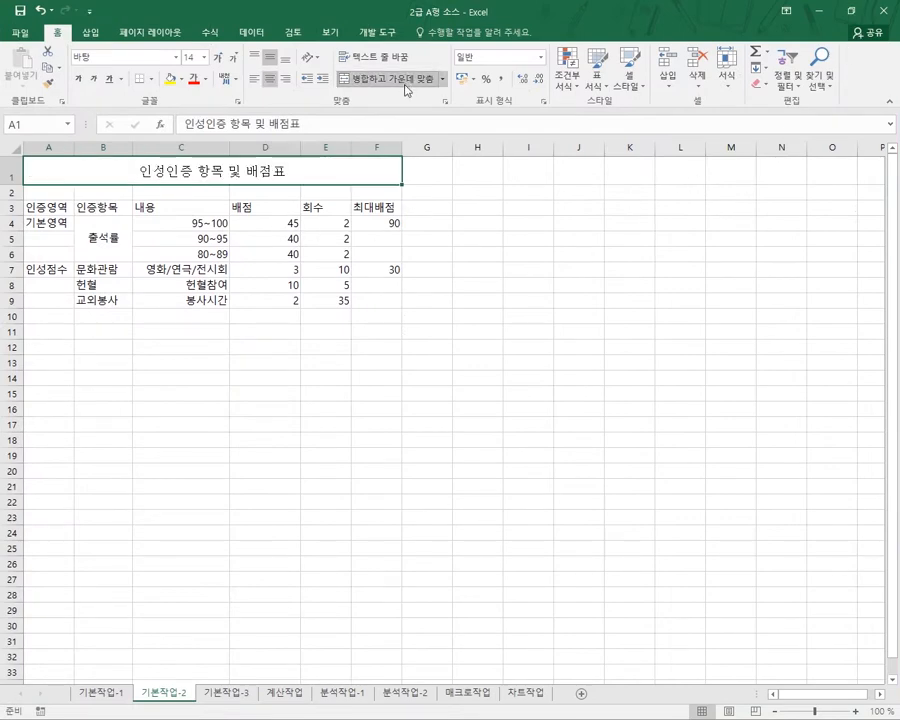
Format the merged title in A1 with the 맑은 고딕 font, size 16, bold and a double underline
key(alt+Tab)
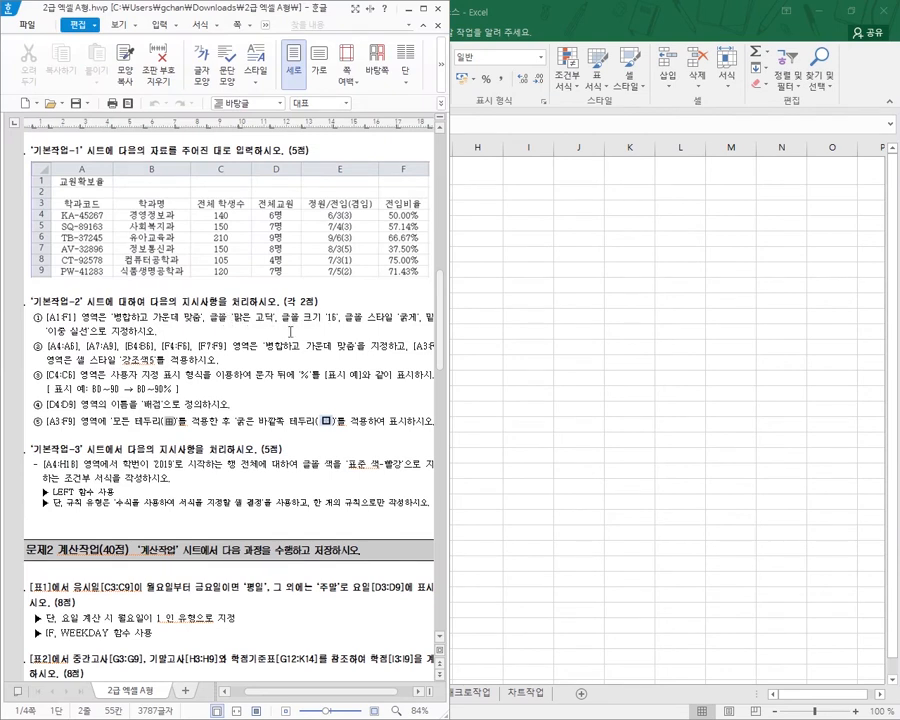
click(400, 12)
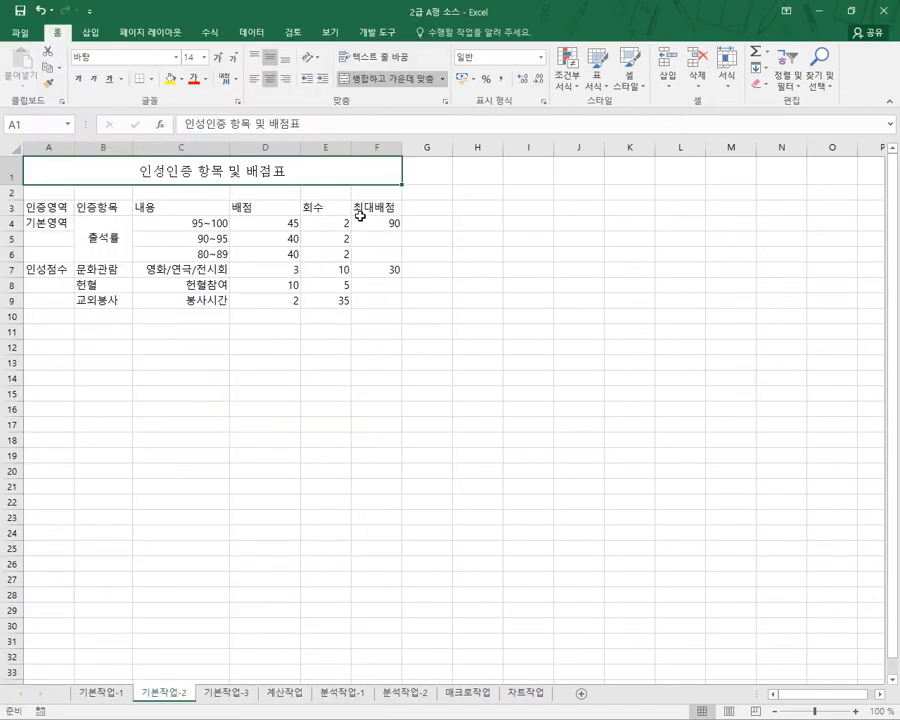
click(175, 57)
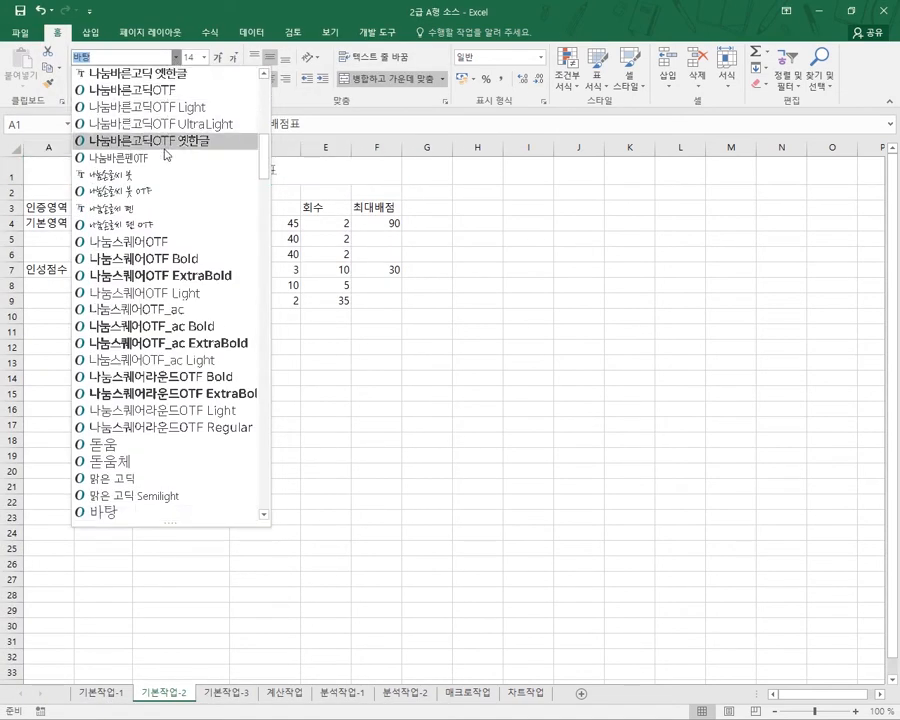
click(113, 477)
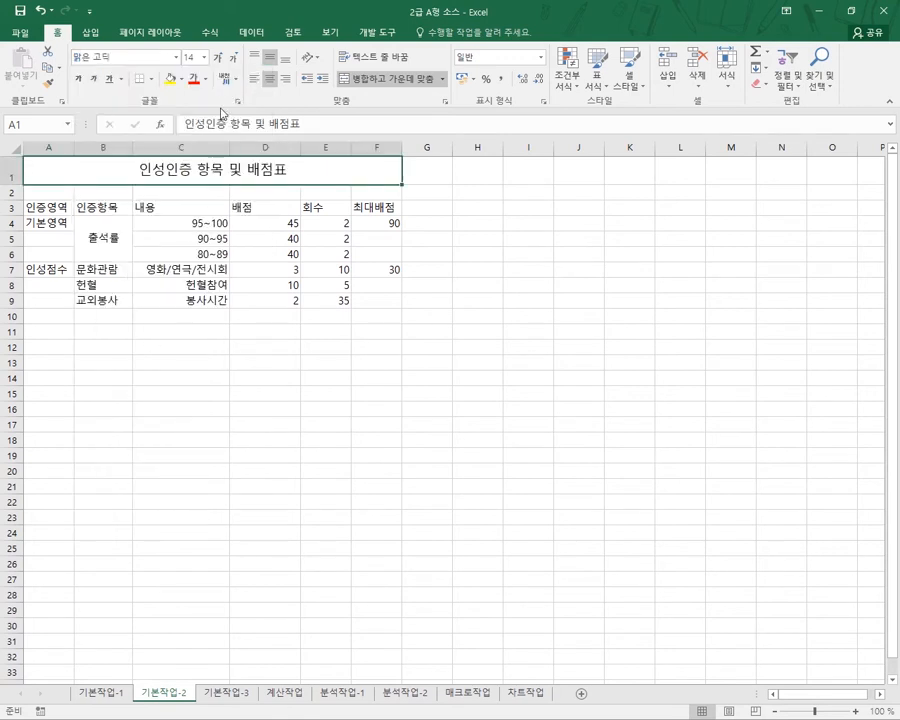
click(204, 57)
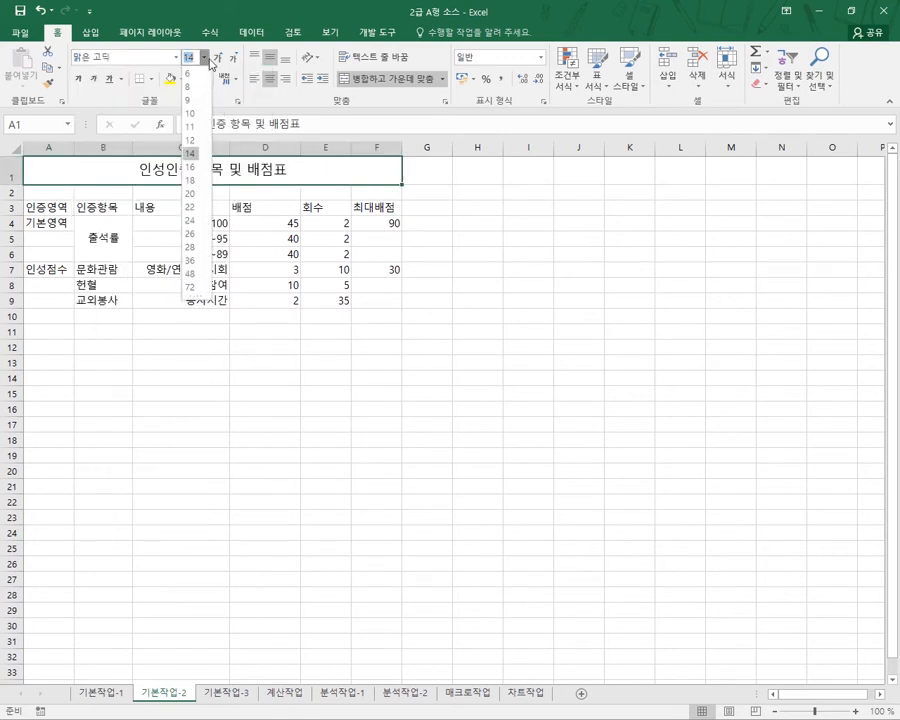
click(190, 167)
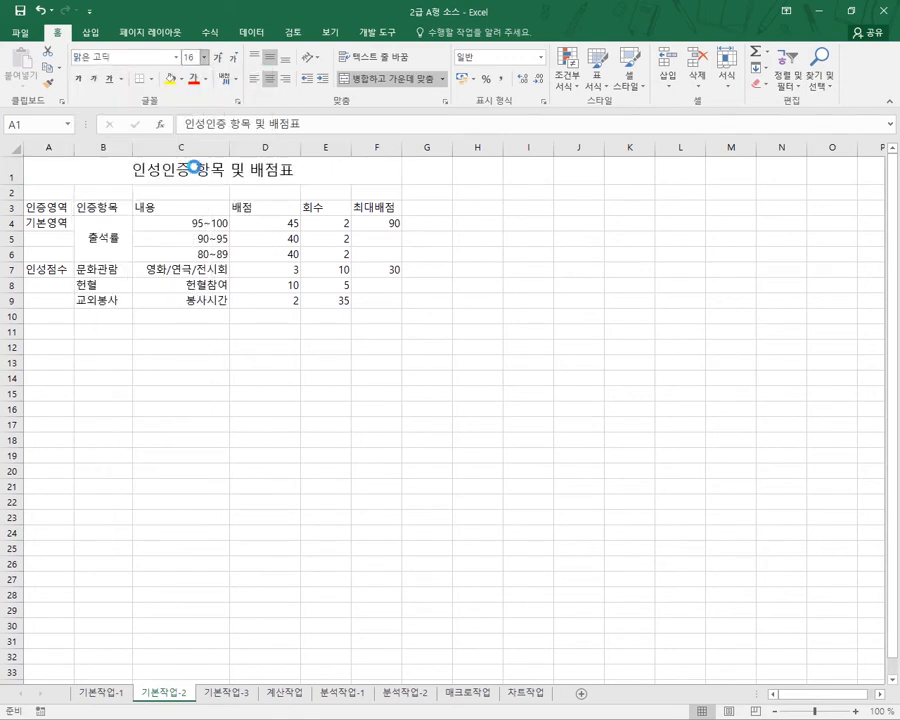
click(78, 80)
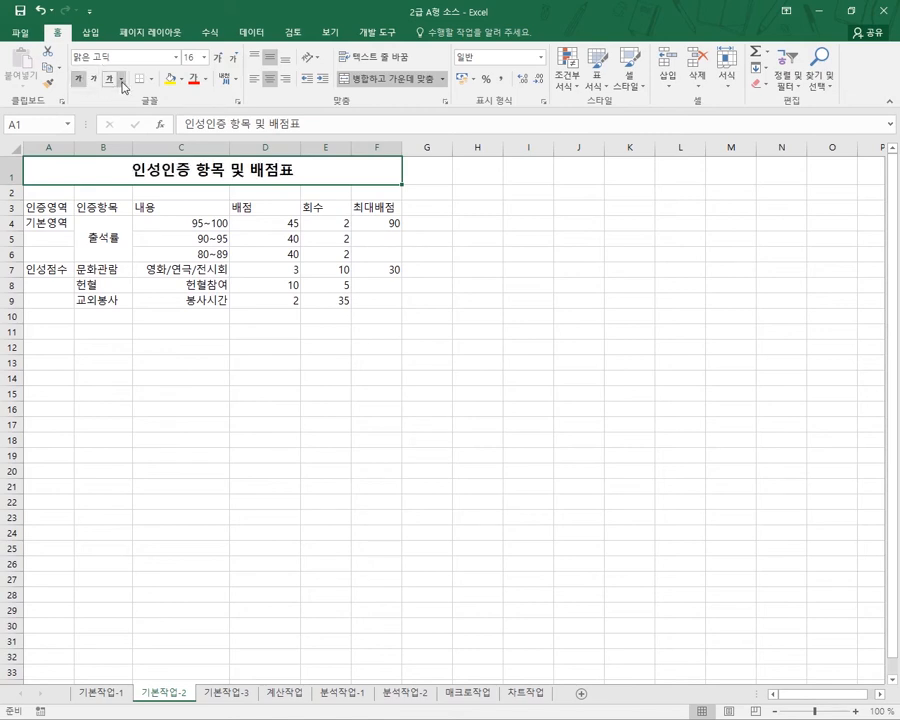
click(121, 78)
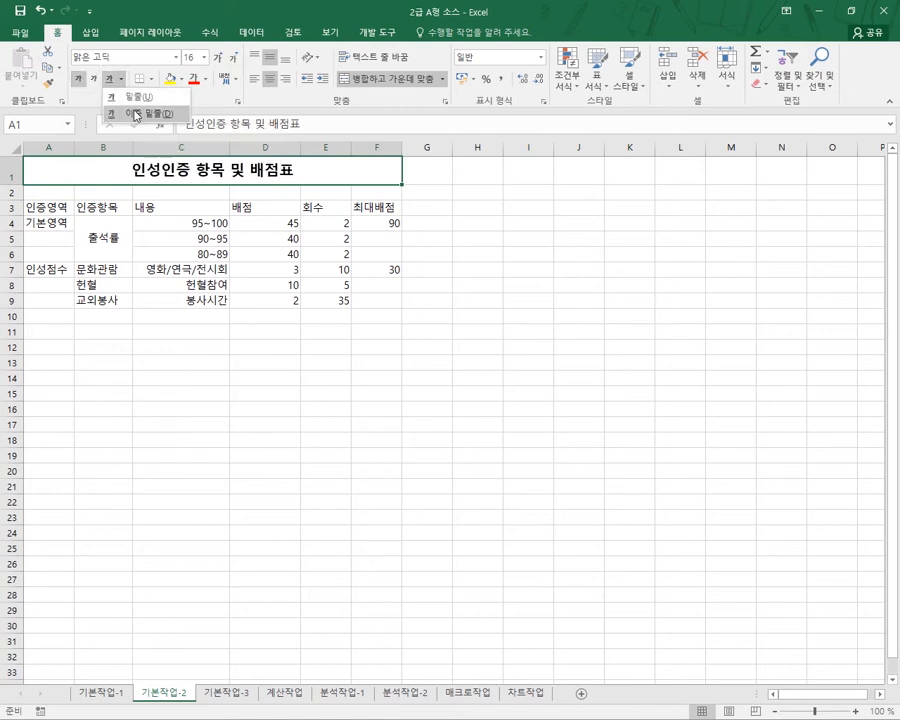
click(137, 115)
Check the question document, return to the workbook, and merge and center the ranges A4:A6 and A7:A9
key(alt+Tab)
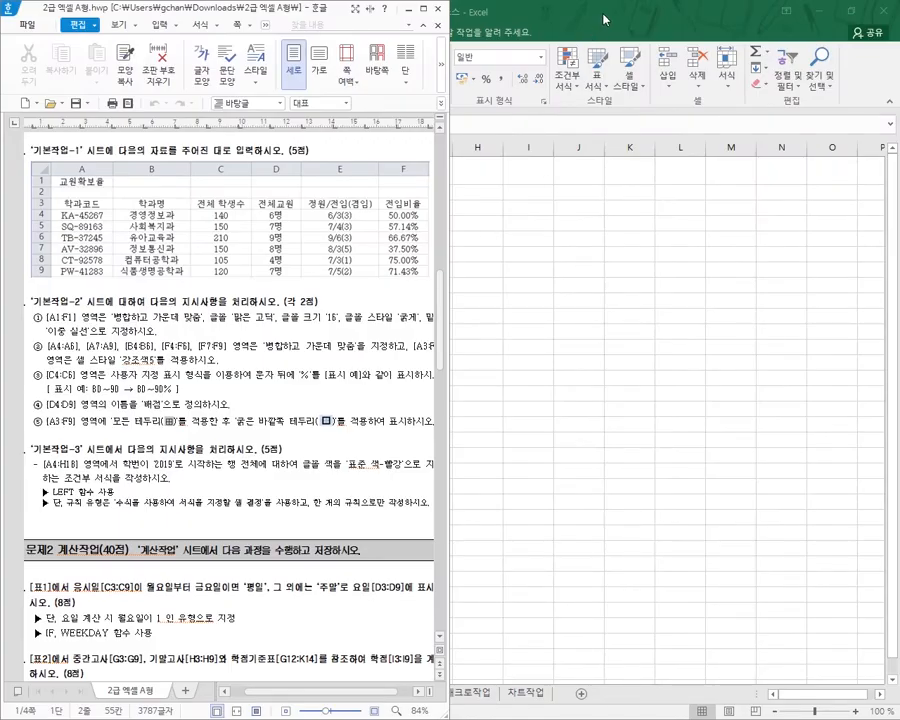
click(603, 18)
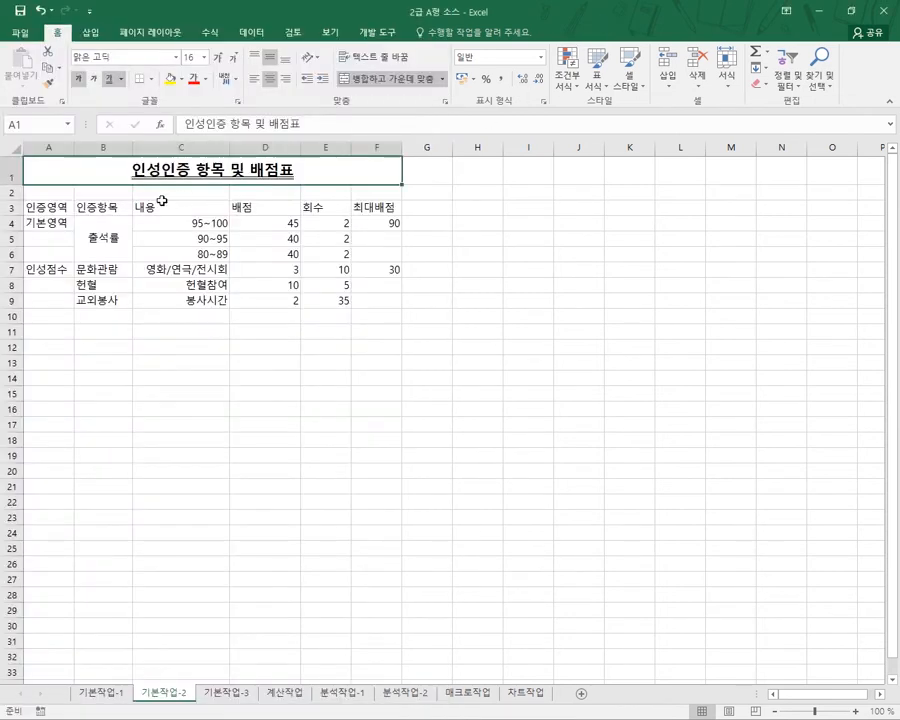
drag(49, 221, 45, 250)
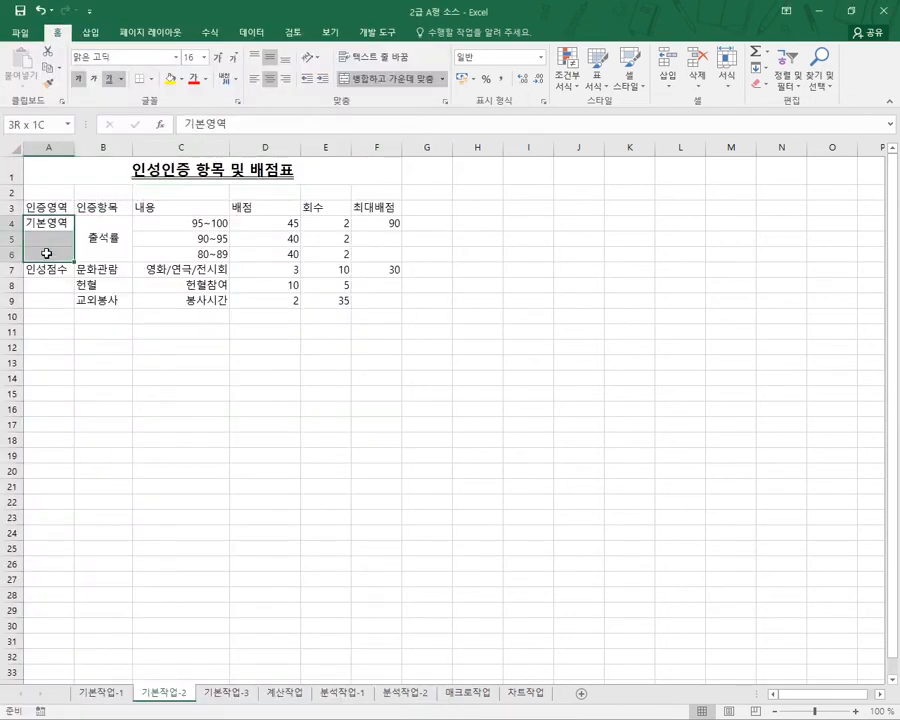
click(390, 79)
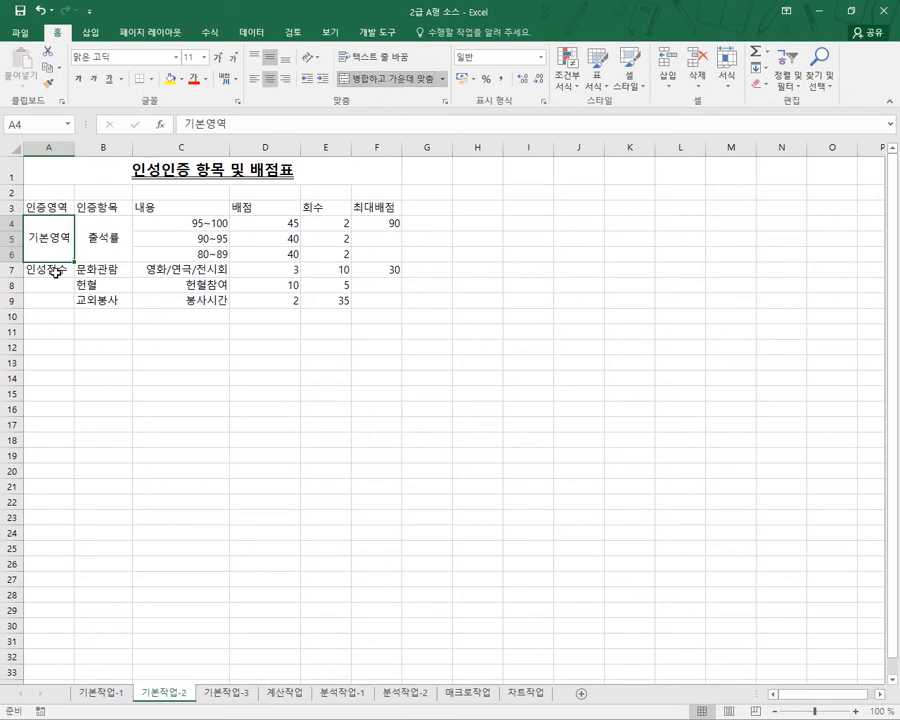
drag(54, 269, 60, 295)
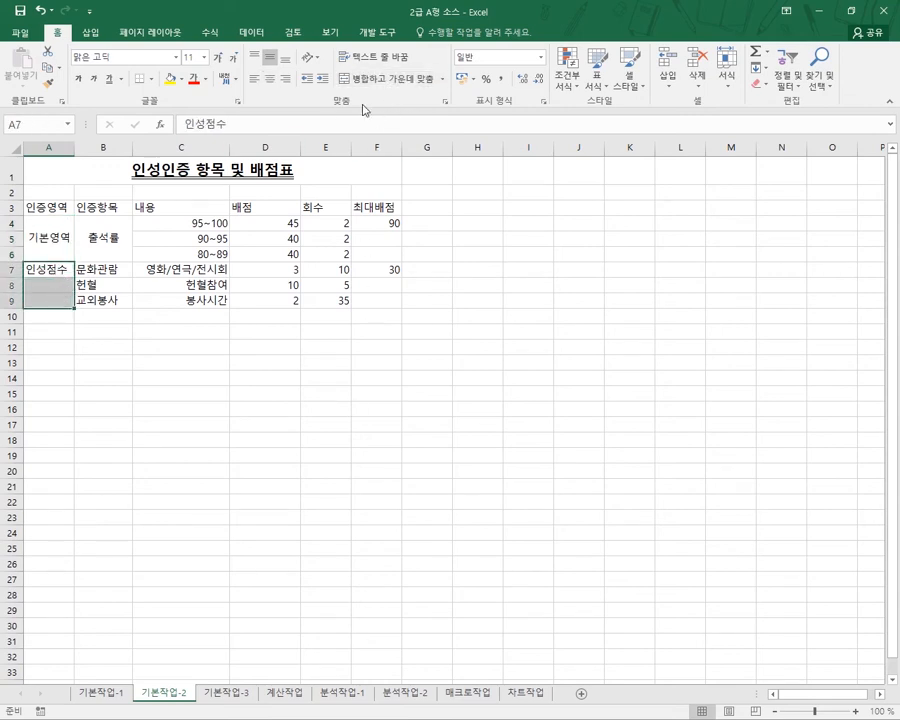
click(381, 82)
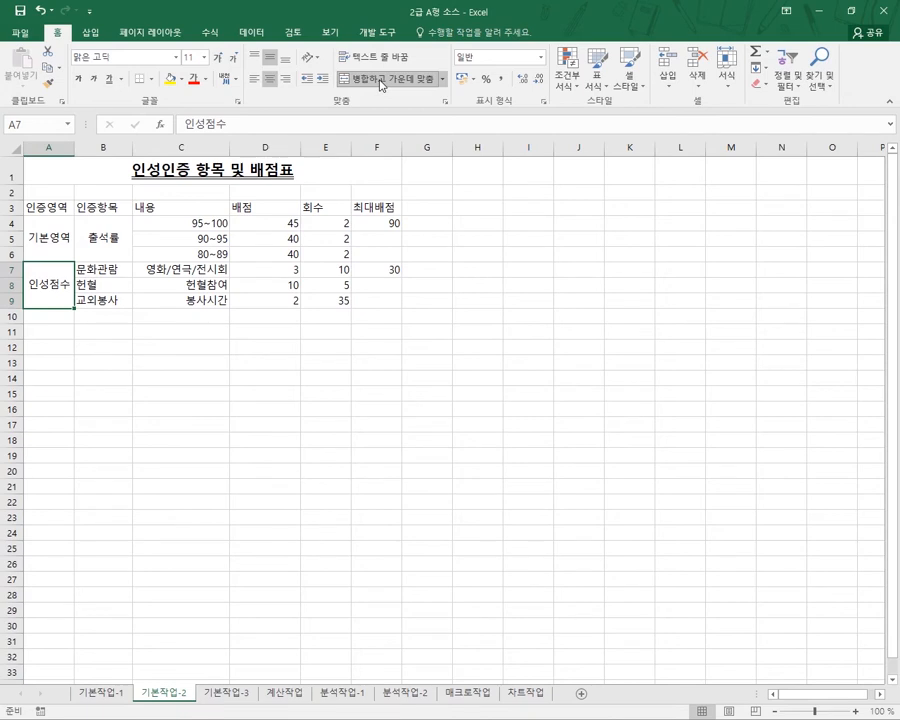
Merge and center the 최대배점 ranges F4:F6 and F7:F9
click(380, 223)
drag(380, 223, 377, 250)
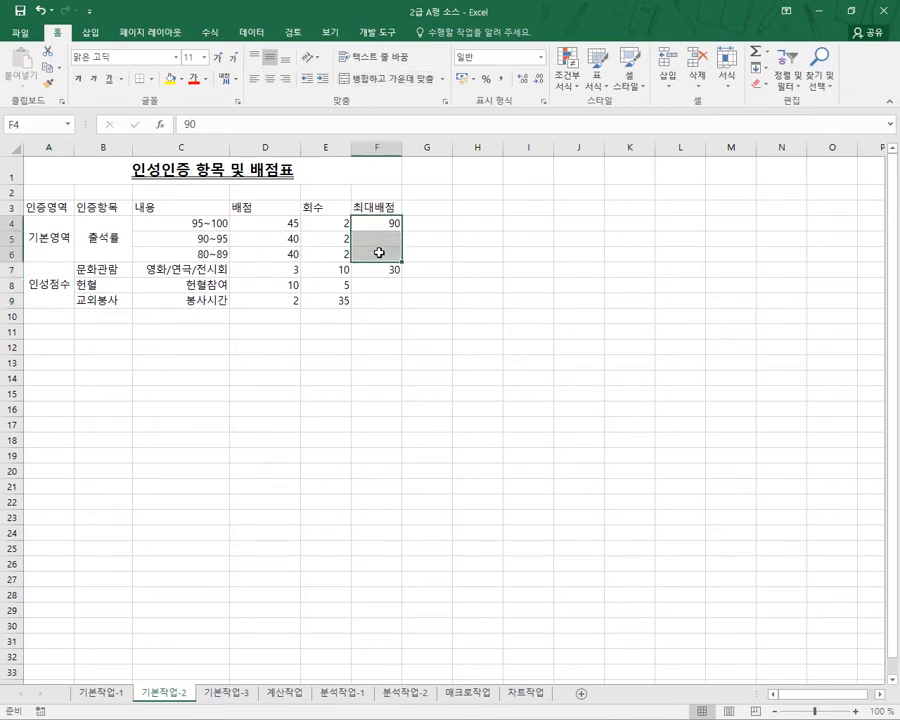
click(400, 82)
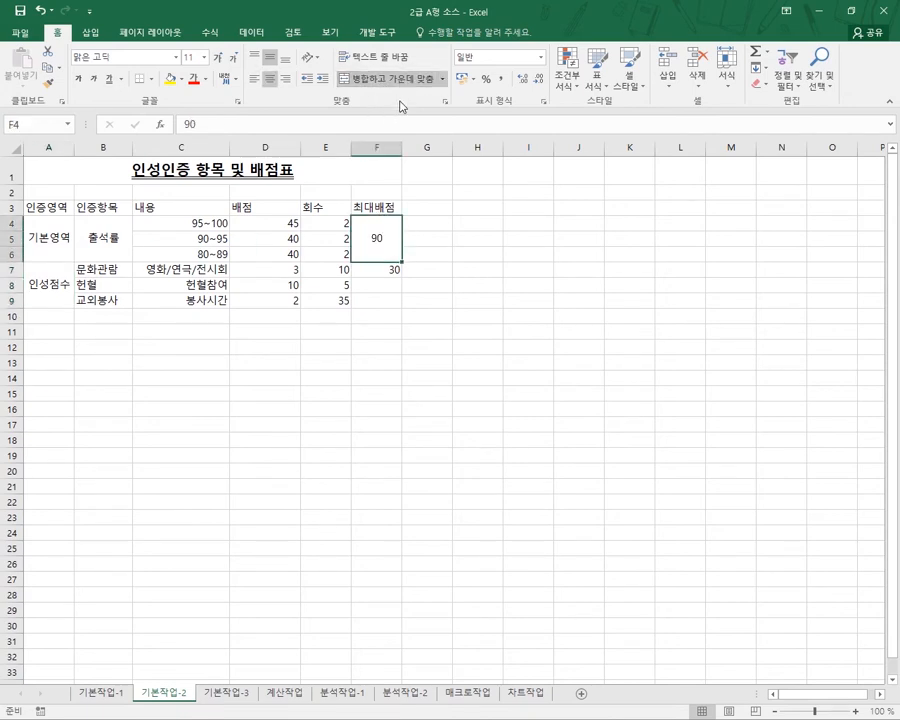
click(379, 270)
drag(379, 270, 376, 300)
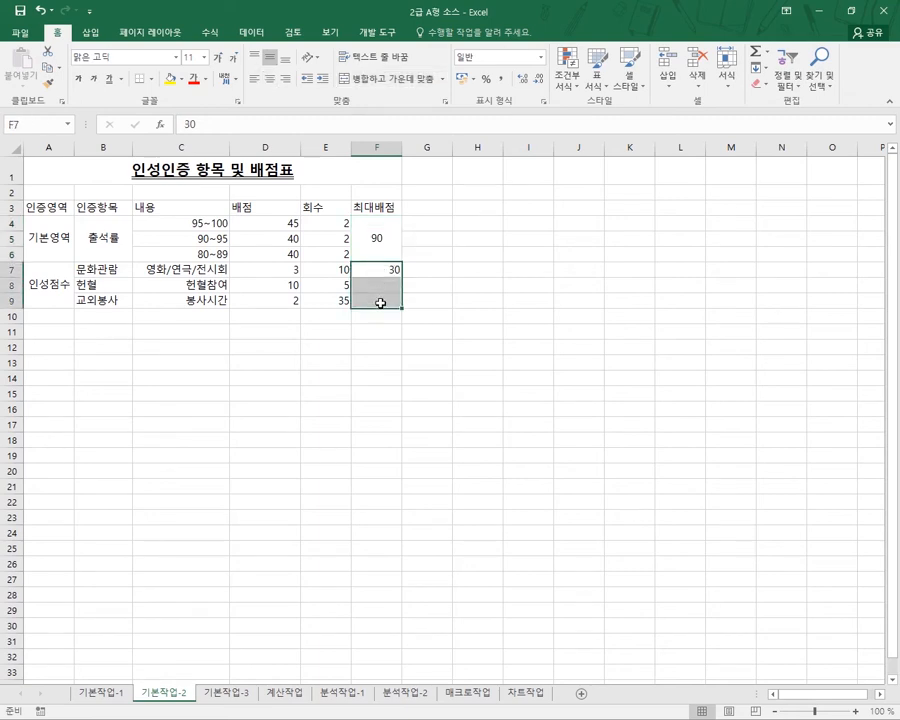
click(396, 84)
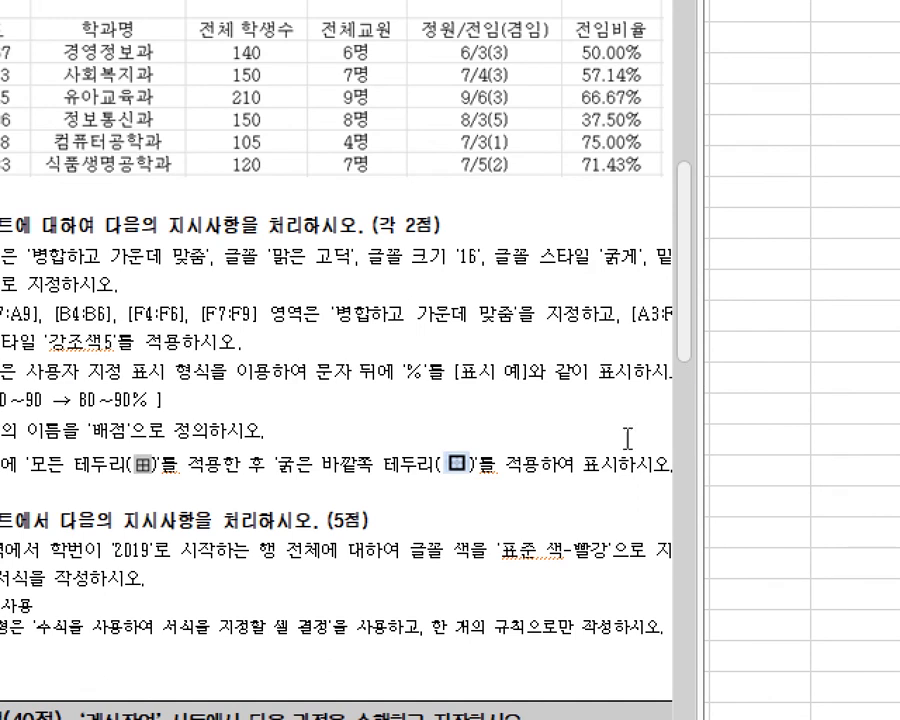
Following the question's instructions, apply the custom number format @"%" to cells C4:C6
scroll(519, 424, right, 1)
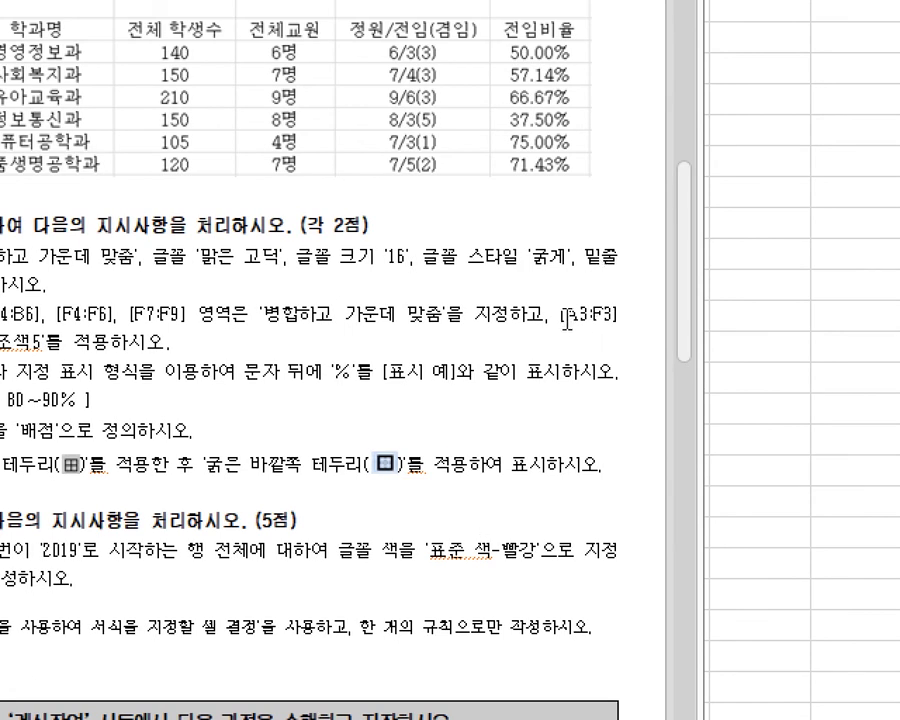
drag(553, 302, 619, 336)
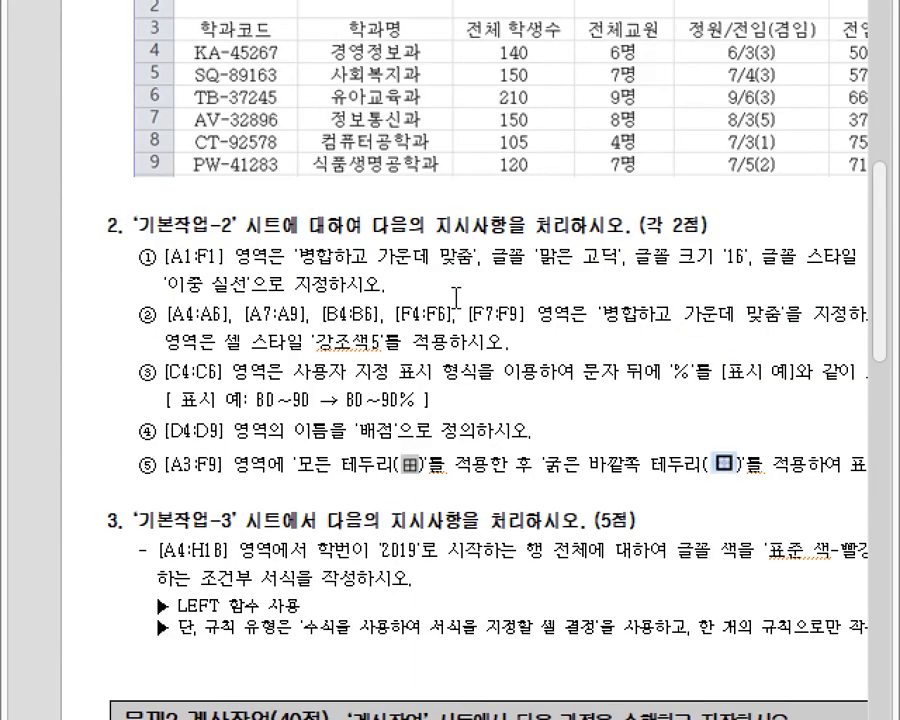
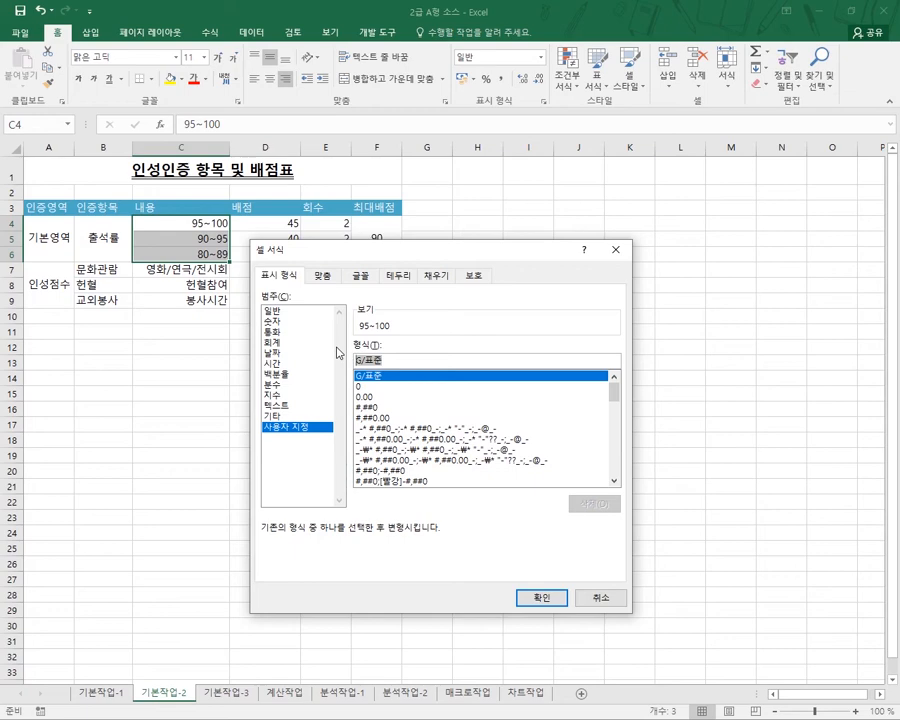
text(@)
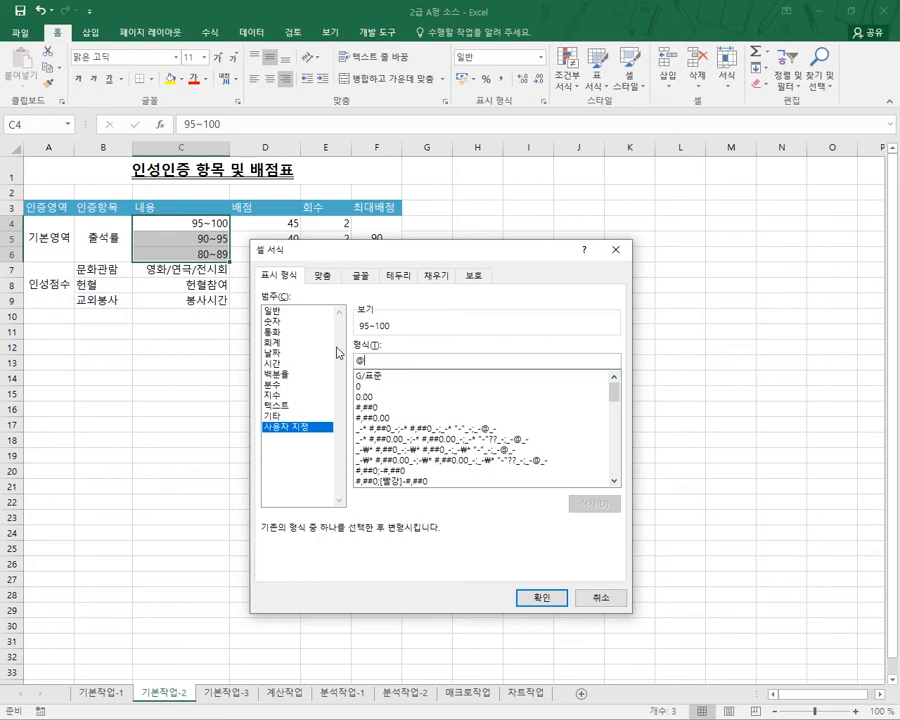
text("%)
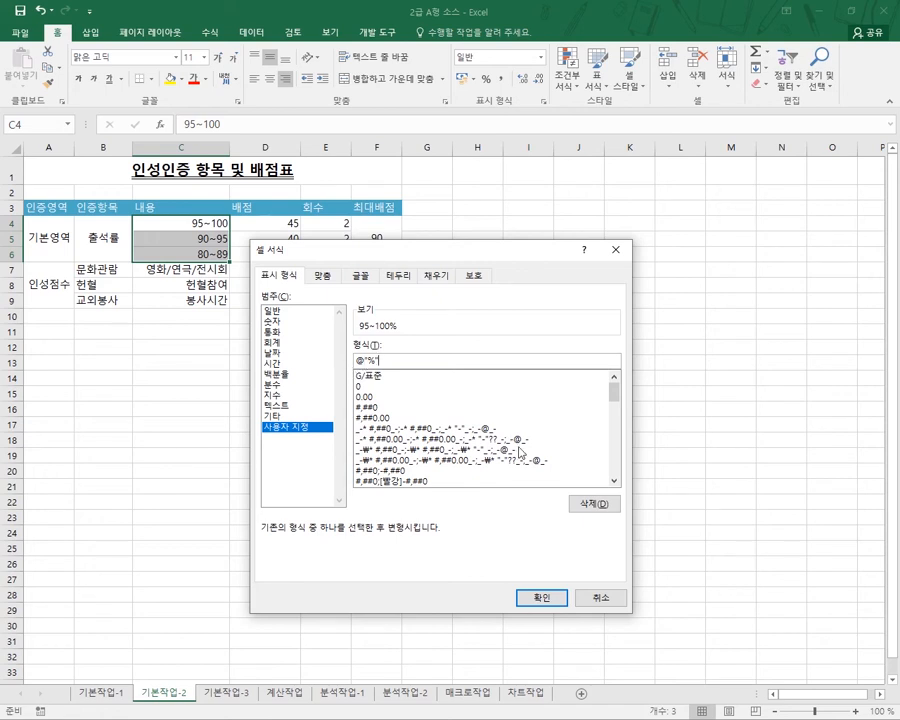
click(542, 596)
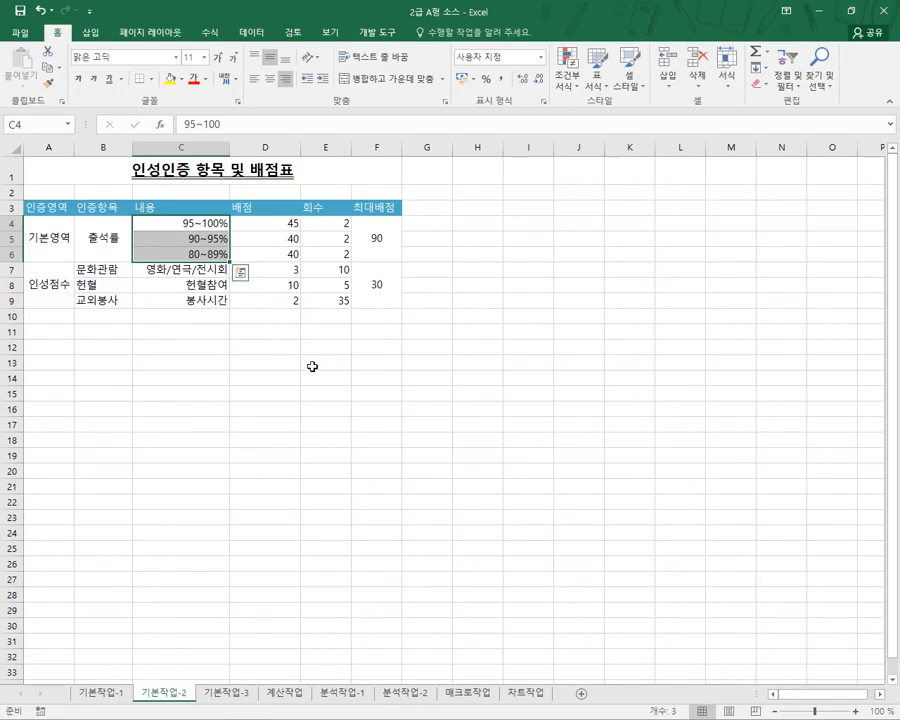
Check the question document, then define the name 배점 for the range D4:D9
key(alt+Tab)
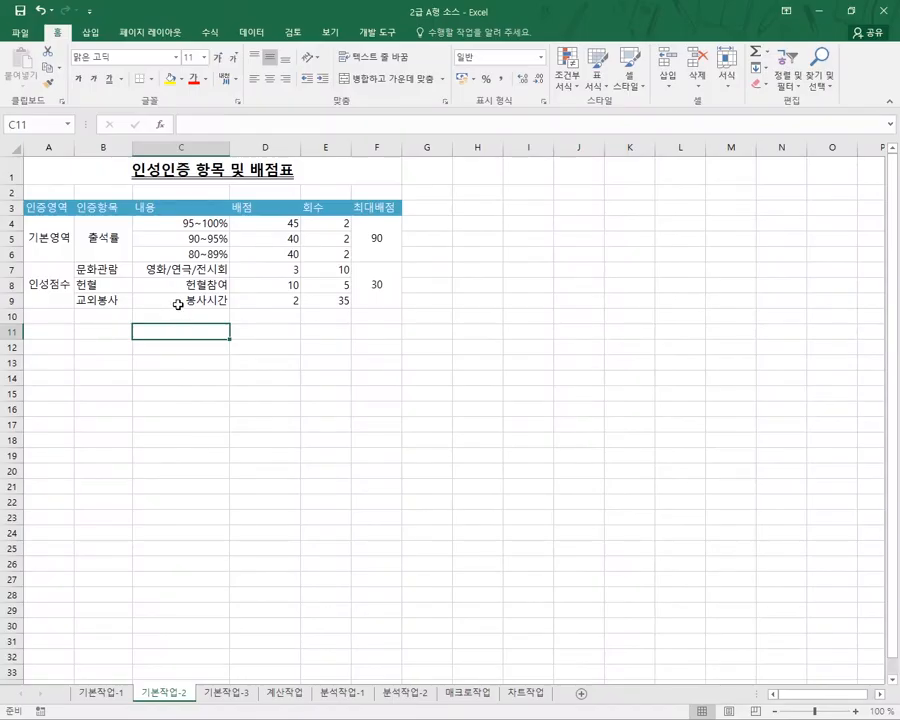
click(265, 226)
drag(265, 226, 263, 311)
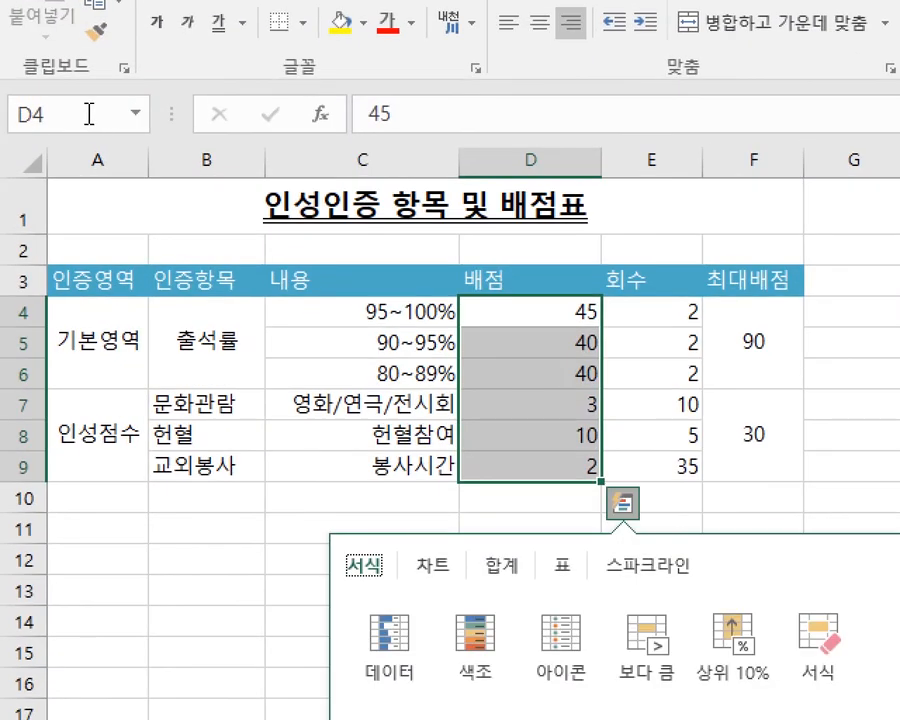
click(44, 124)
text(배점)
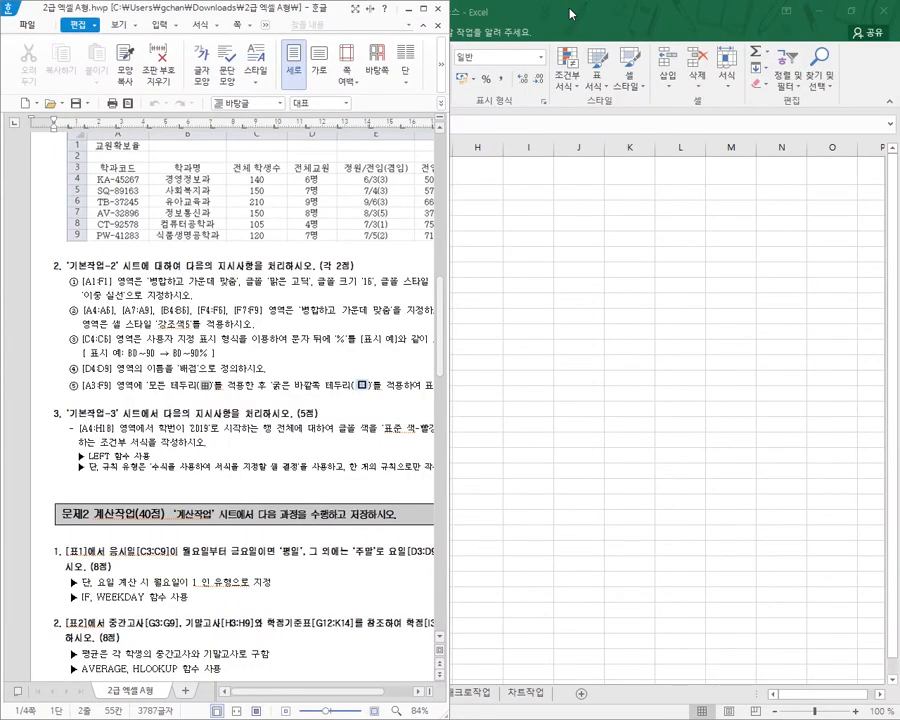
Apply all borders (모든 테두리) to A3:F9, followed by a thick outside border (굵은 바깥쪽 테두리)
double_click(570, 14)
drag(28, 207, 372, 282)
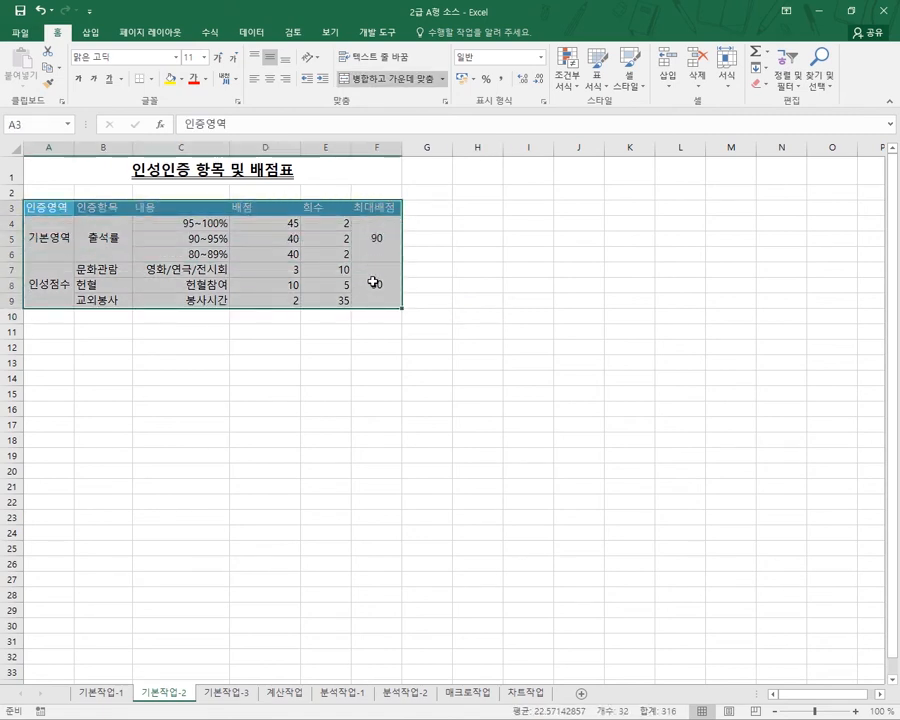
click(151, 80)
click(171, 195)
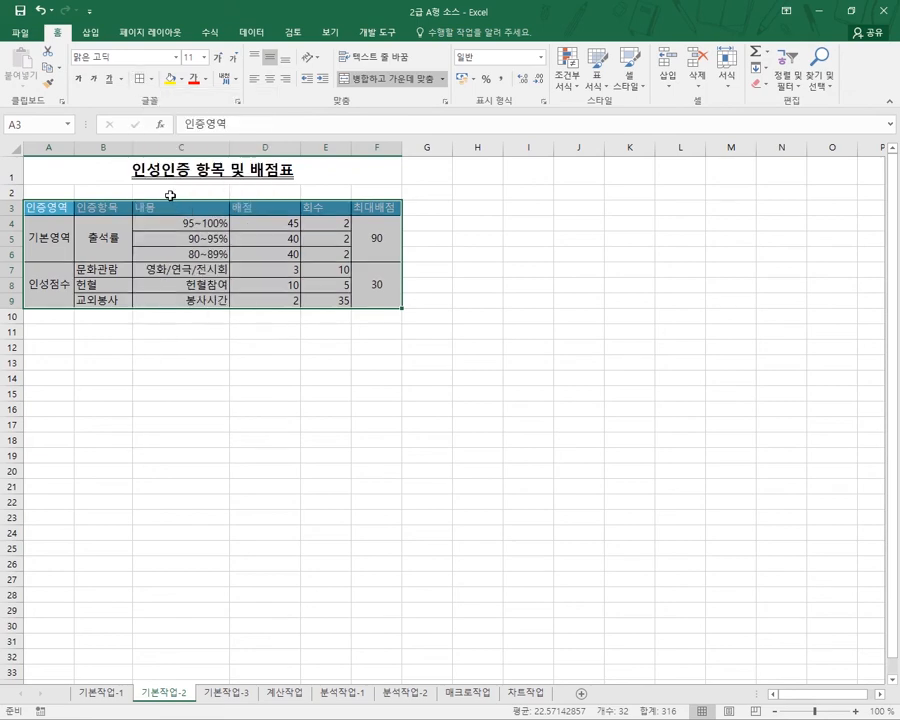
click(151, 79)
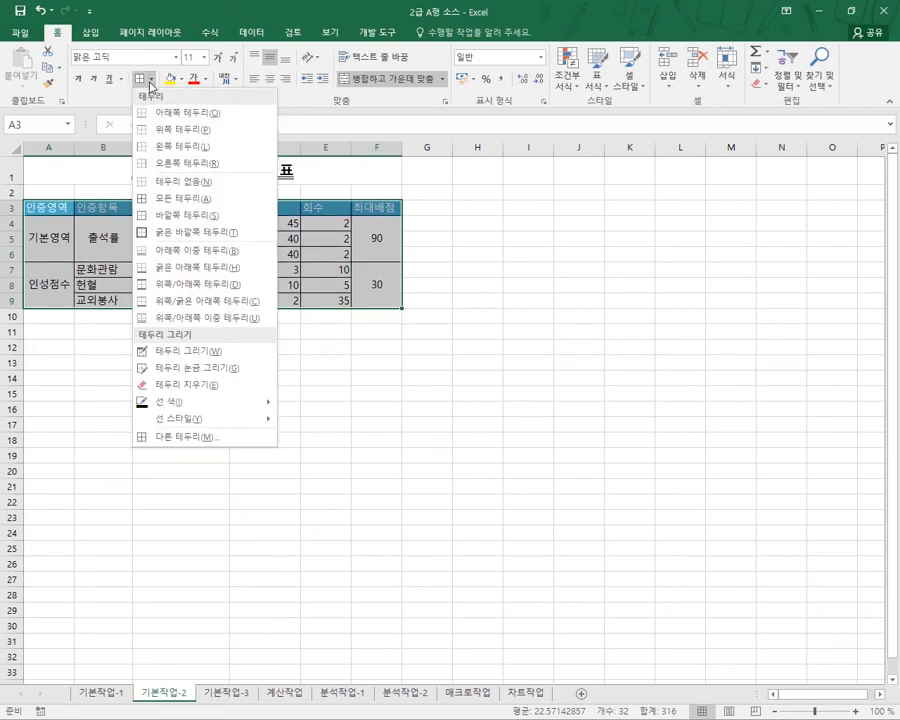
click(176, 233)
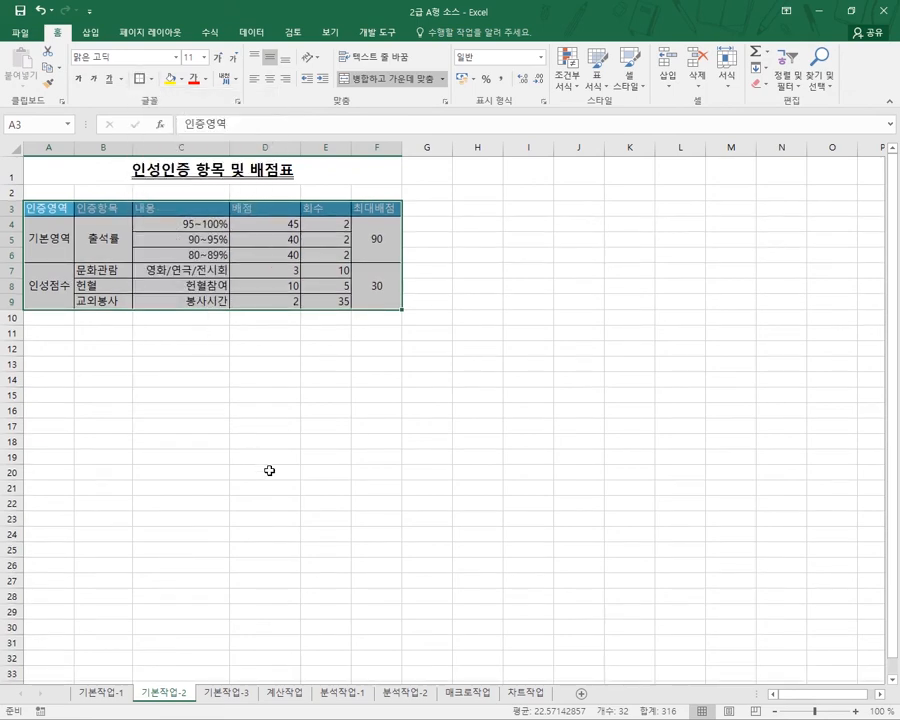
Read the 기본작업-3 instructions in the question document, covering the target rows, font color, required function and rule type
key(alt+Tab)
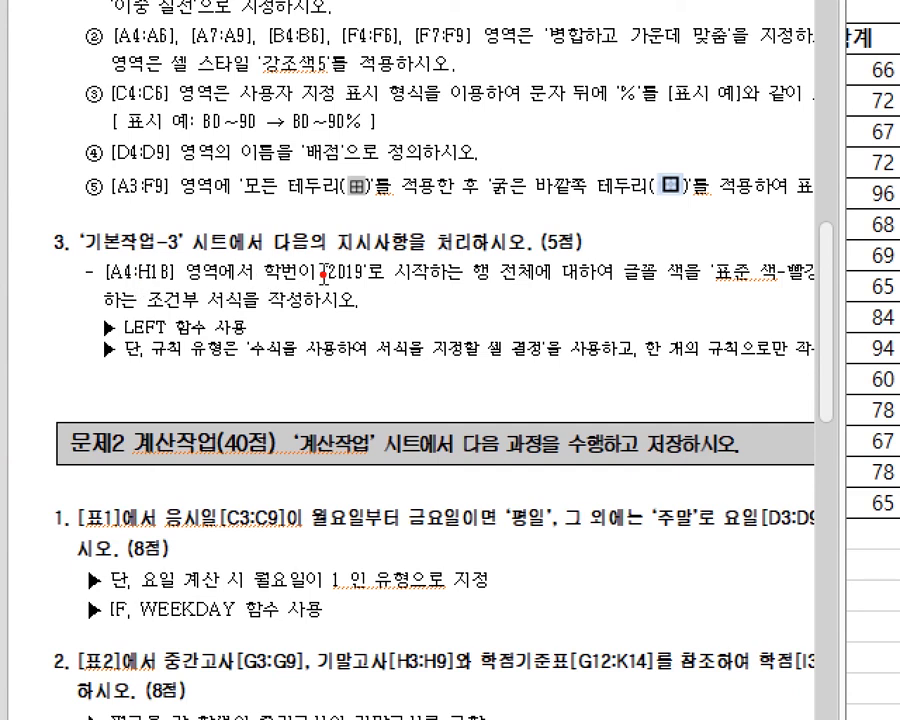
mouse_move(308, 257)
mouse_down()
mouse_move(381, 287)
mouse_move(535, 288)
mouse_up()
drag(467, 249, 530, 294)
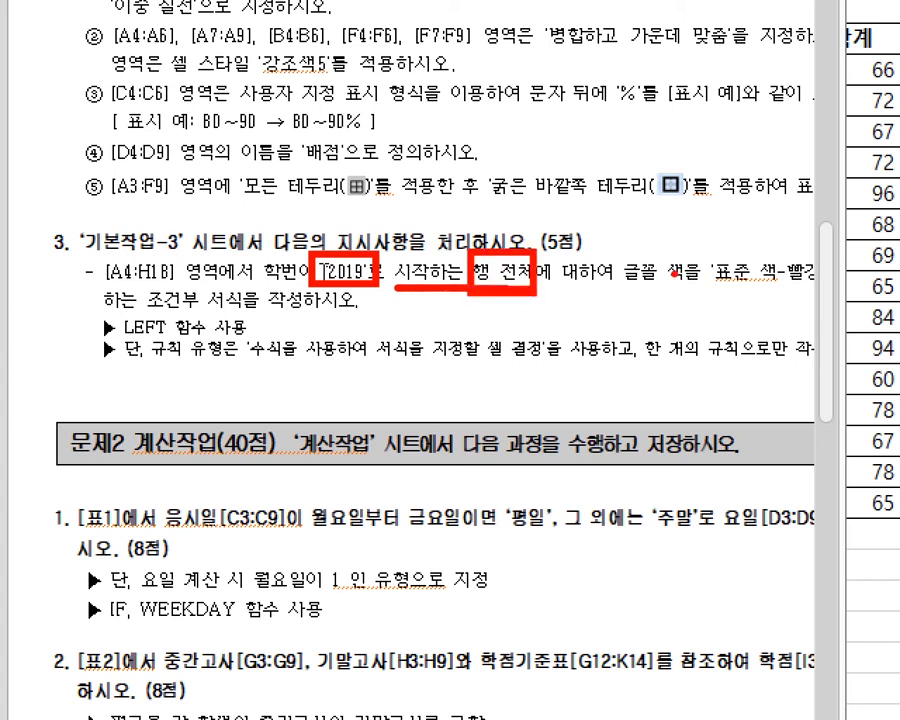
drag(707, 252, 821, 287)
drag(146, 307, 250, 307)
mouse_move(116, 315)
mouse_down()
mouse_move(184, 332)
mouse_move(264, 334)
mouse_up()
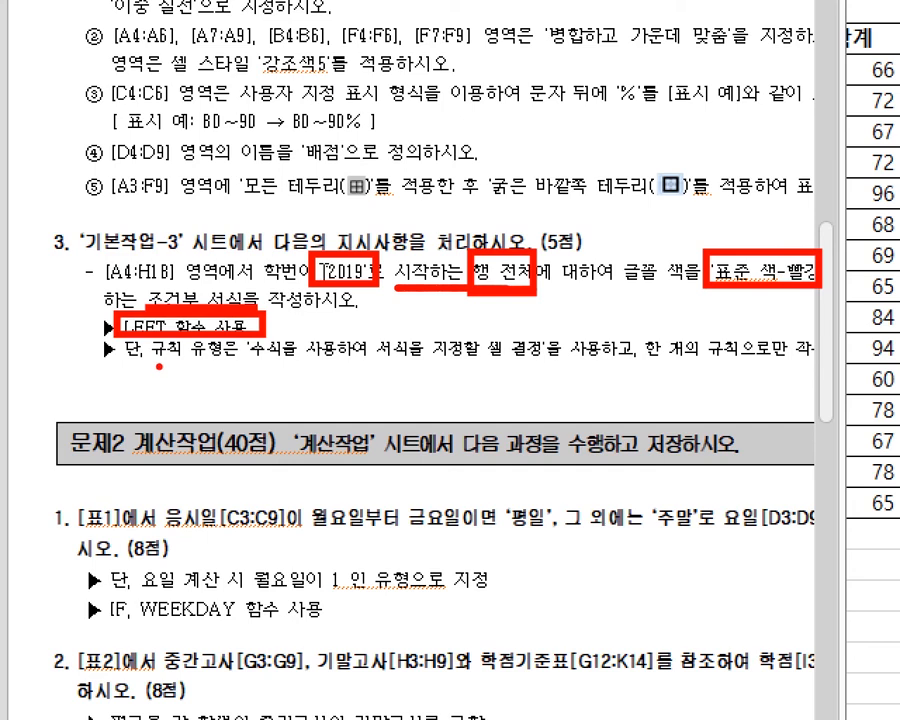
drag(244, 361, 791, 365)
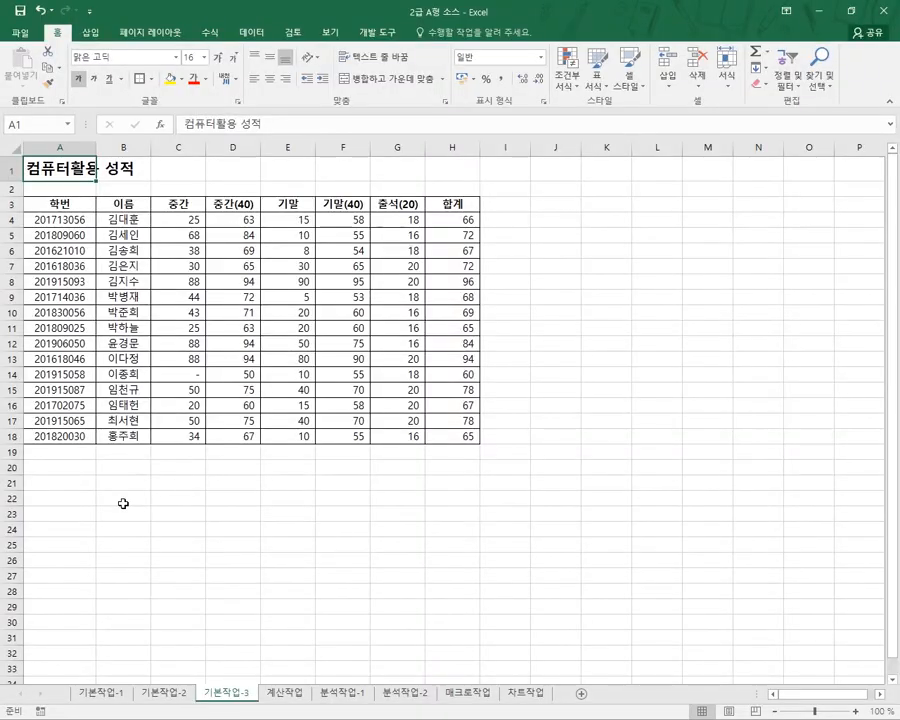
Start a new conditional formatting rule for A4:H18 that uses a formula to determine which cells to format
click(66, 220)
drag(66, 220, 447, 430)
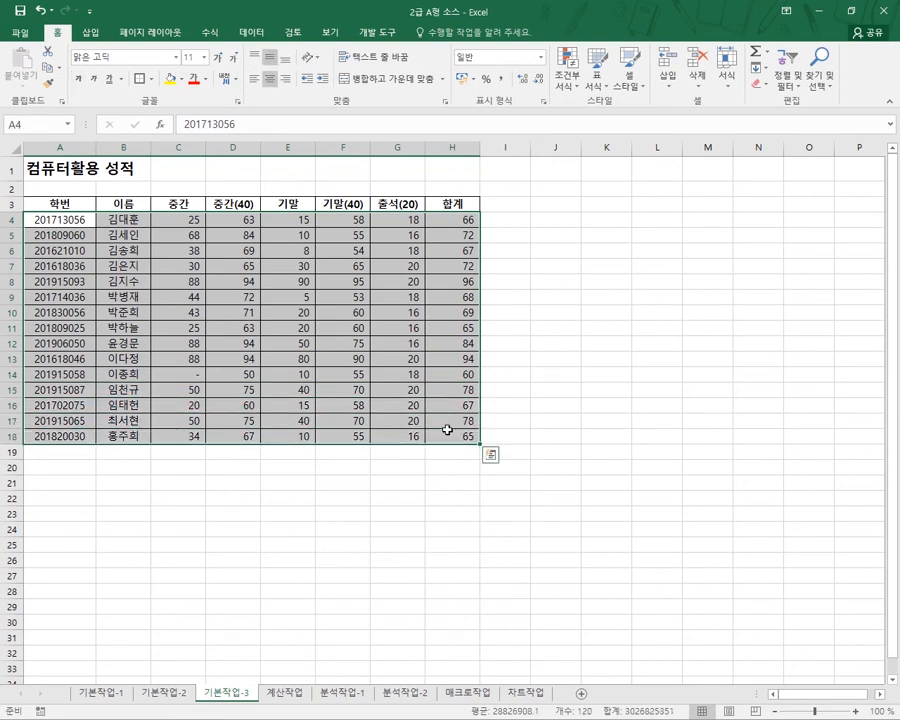
click(565, 88)
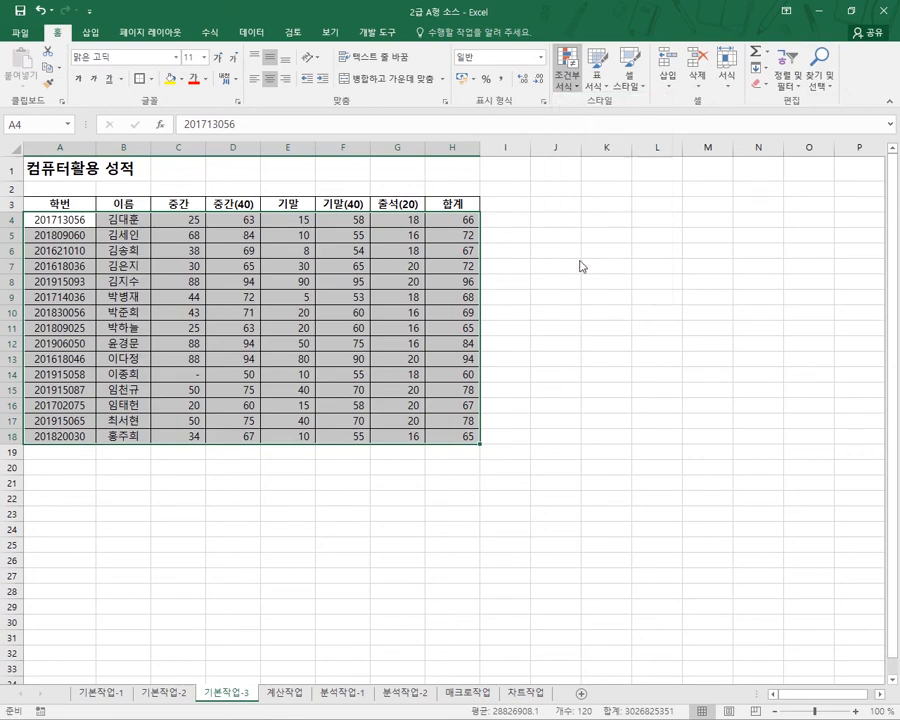
click(582, 264)
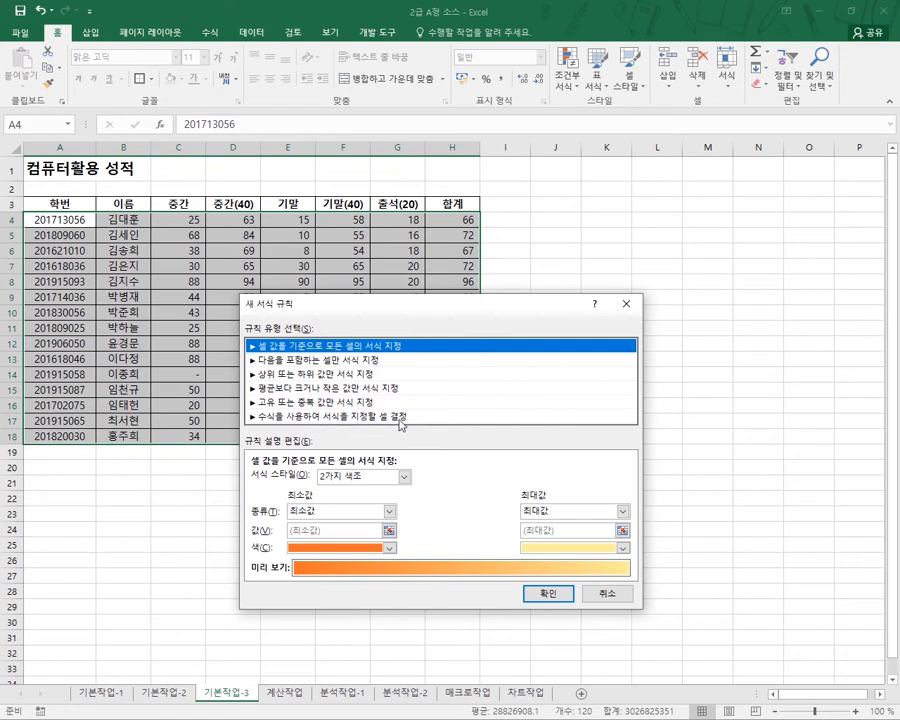
click(394, 418)
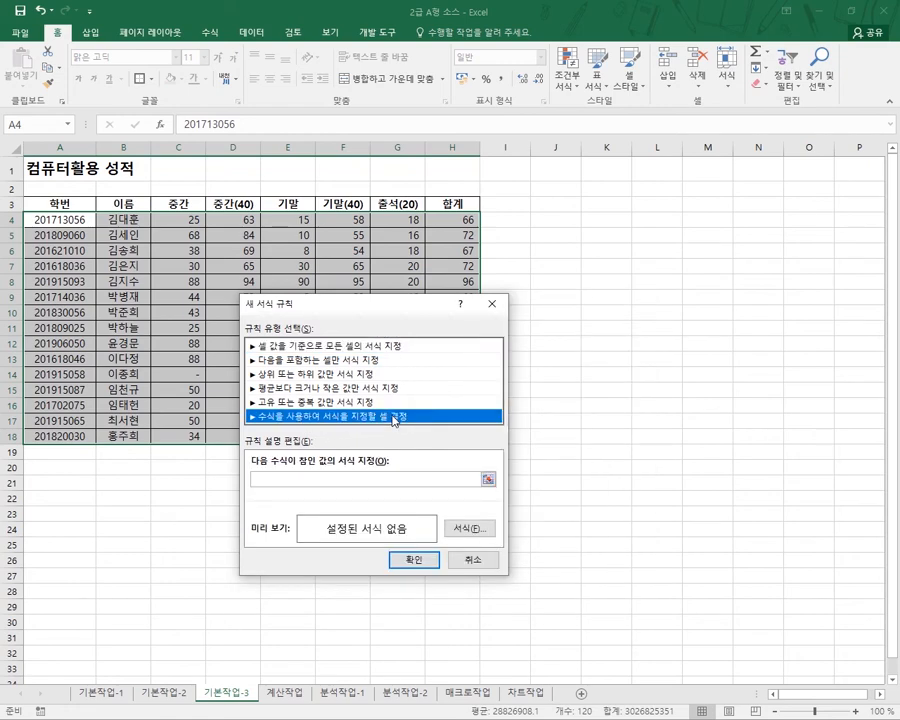
drag(380, 304, 630, 205)
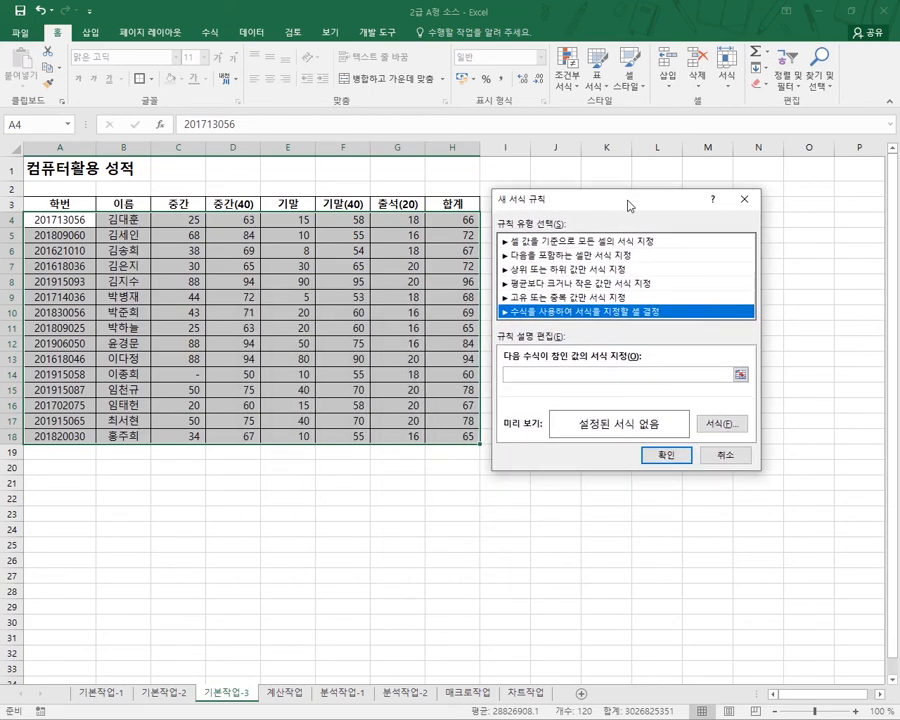
Enter the rule formula =left($A$4,4)="2019", taking the reference from the first student number cell
click(563, 375)
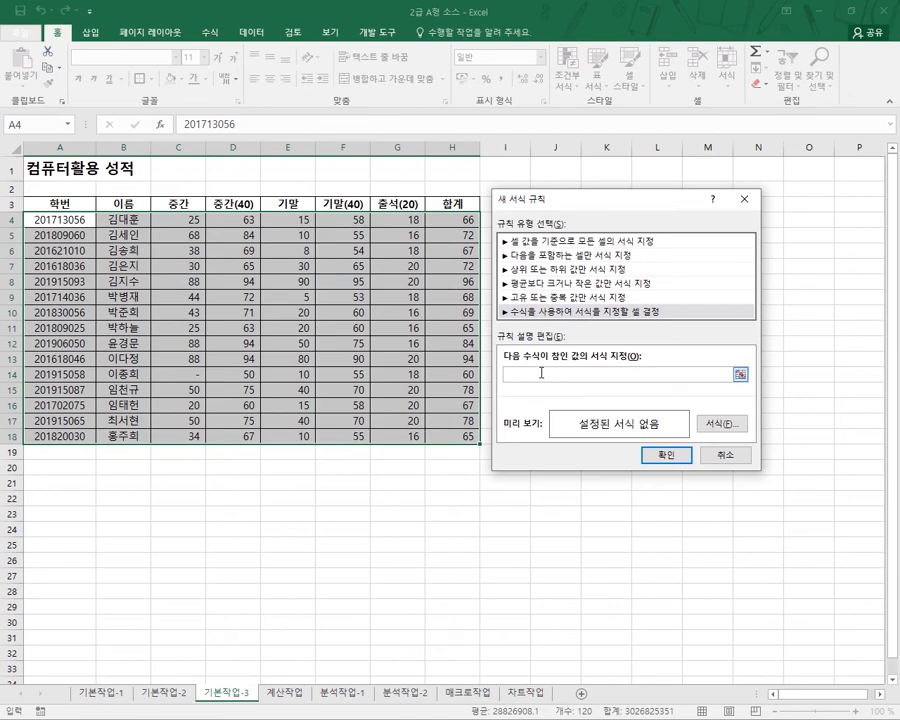
text(=left()
click(68, 219)
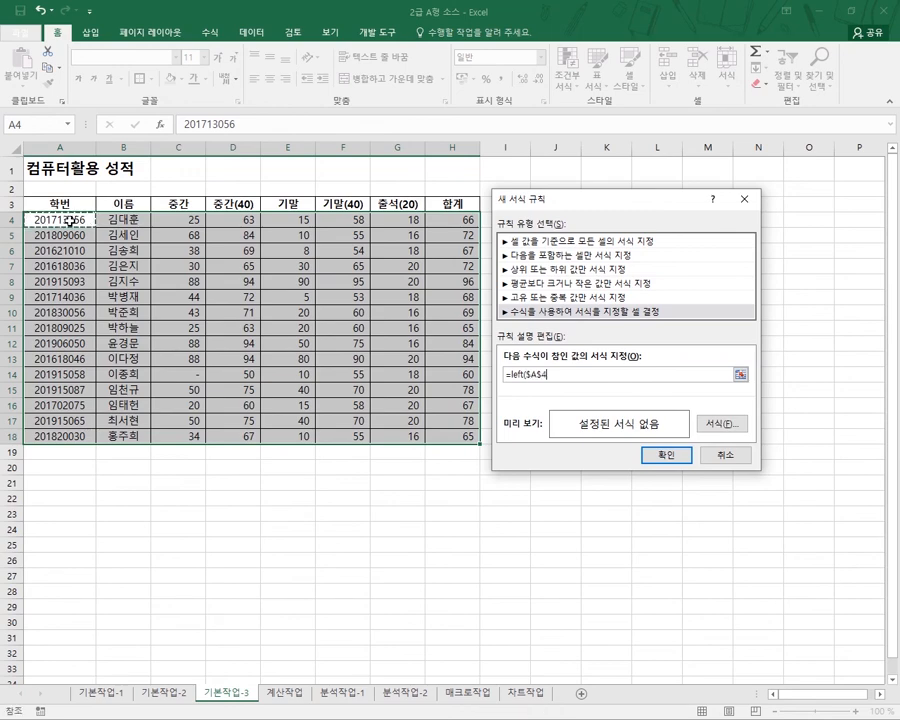
click(547, 387)
text(,4)="2019)
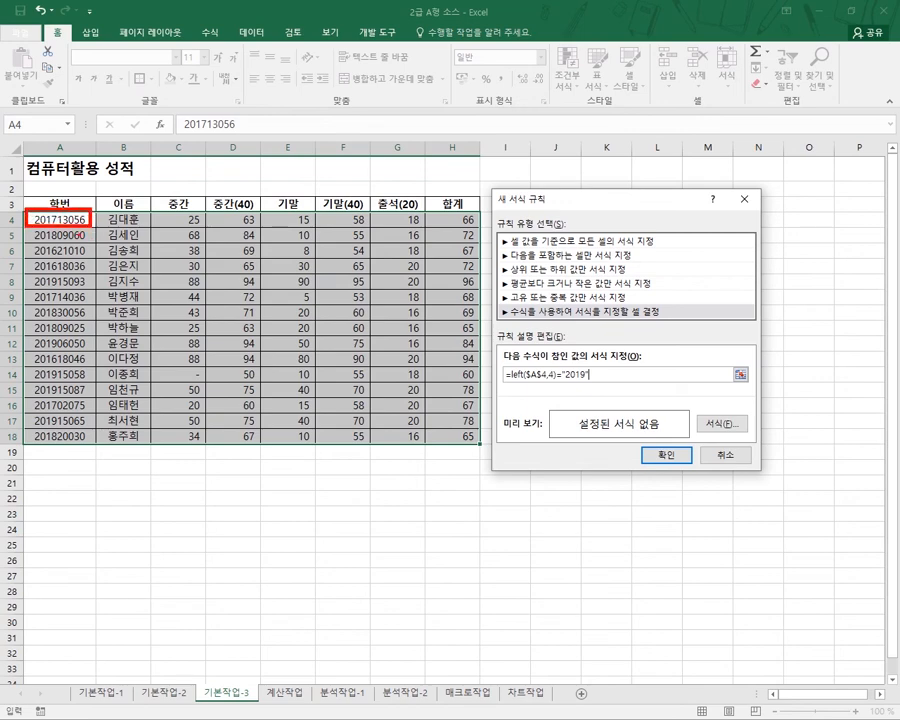
mouse_move(89, 236)
mouse_down()
mouse_move(93, 437)
mouse_move(104, 445)
mouse_move(113, 425)
mouse_up()
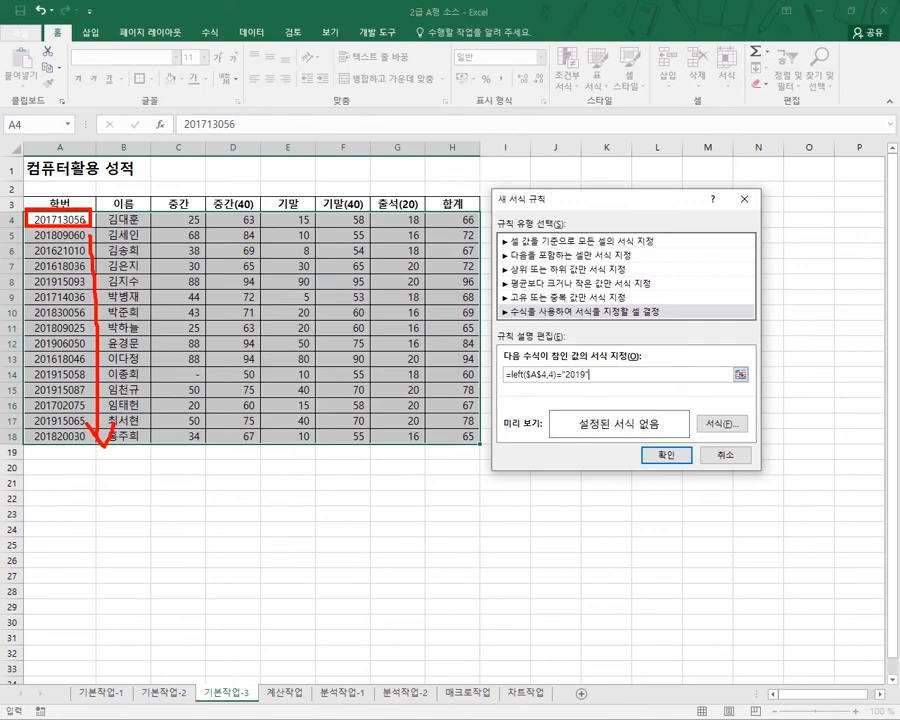
drag(71, 241, 69, 268)
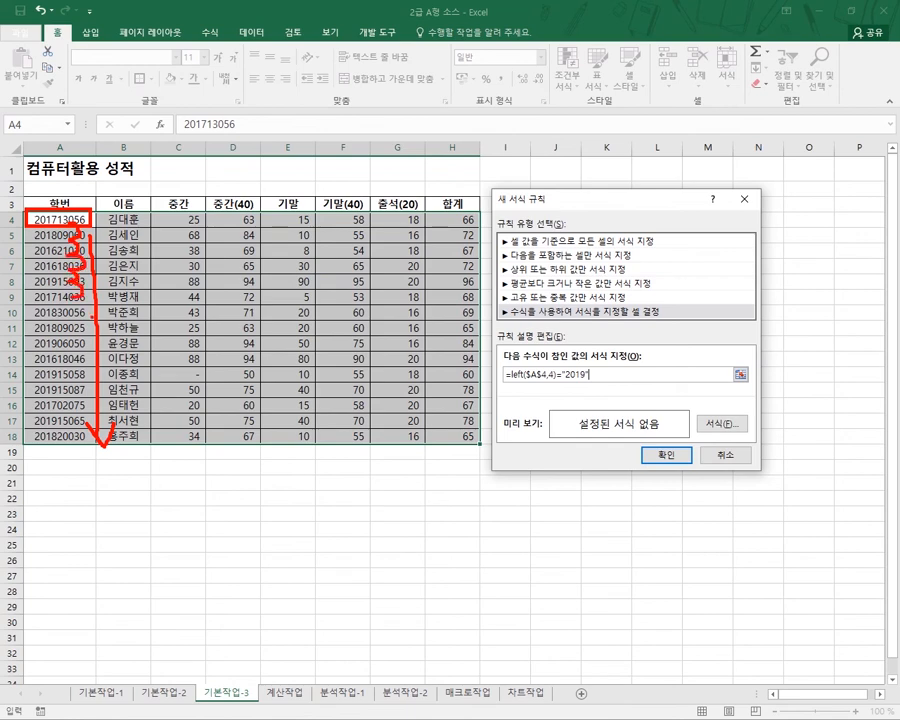
key(e)
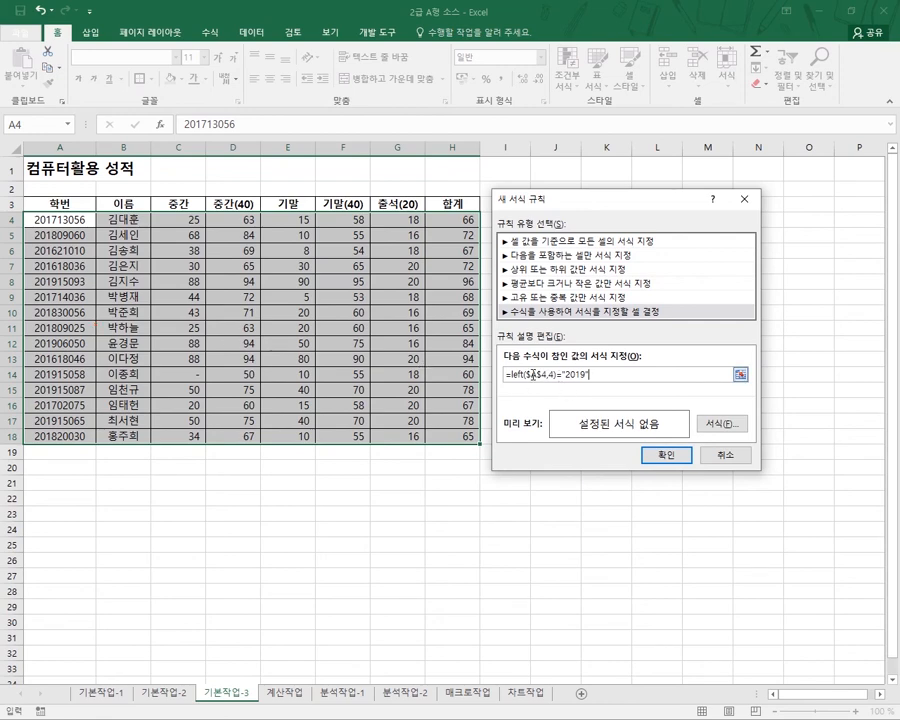
Change the formula's cell reference to $A4 so the rule reads =left($A4,4)="2019"
drag(528, 373, 544, 375)
click(528, 373)
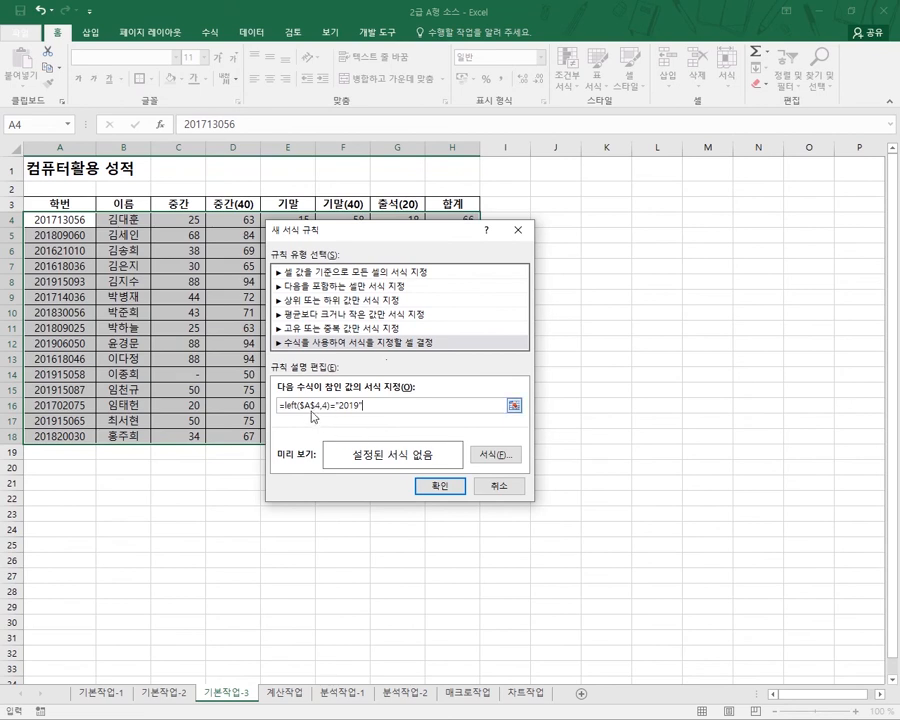
drag(301, 405, 320, 406)
click(356, 404)
text(9")
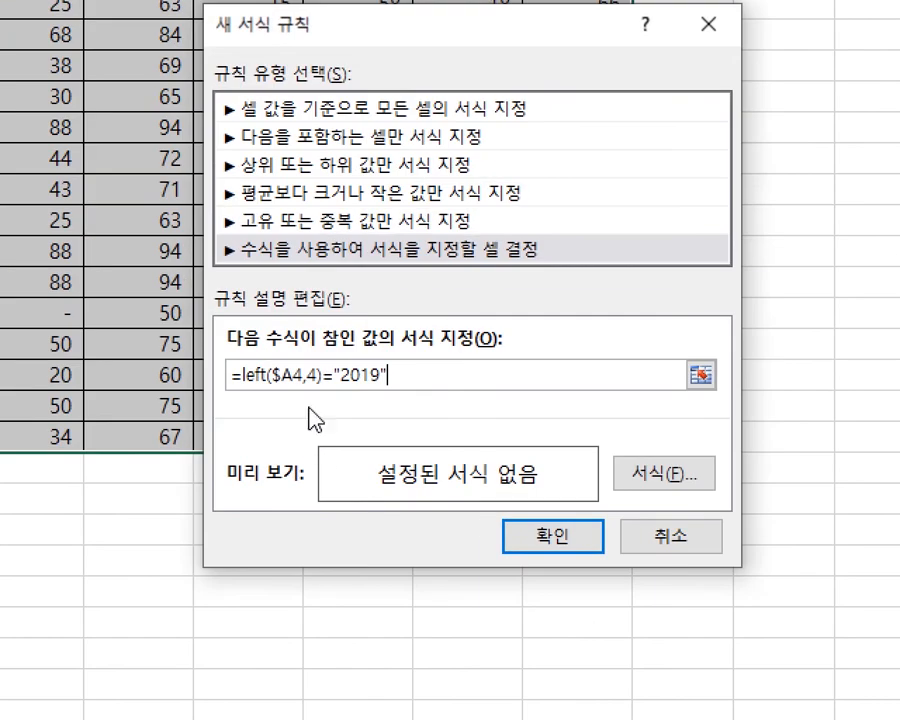
drag(274, 380, 296, 376)
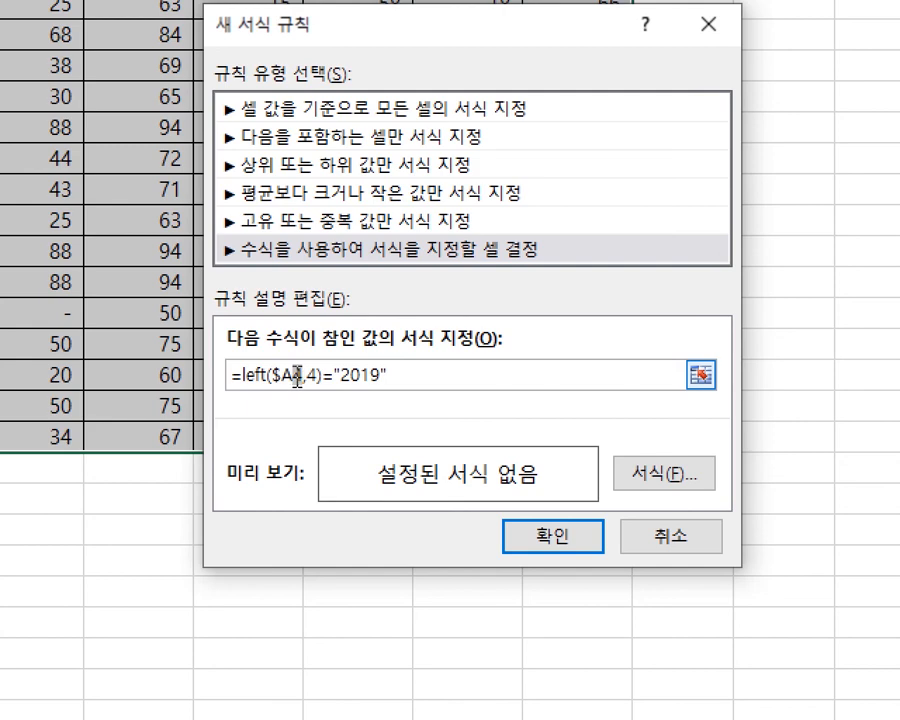
click(417, 378)
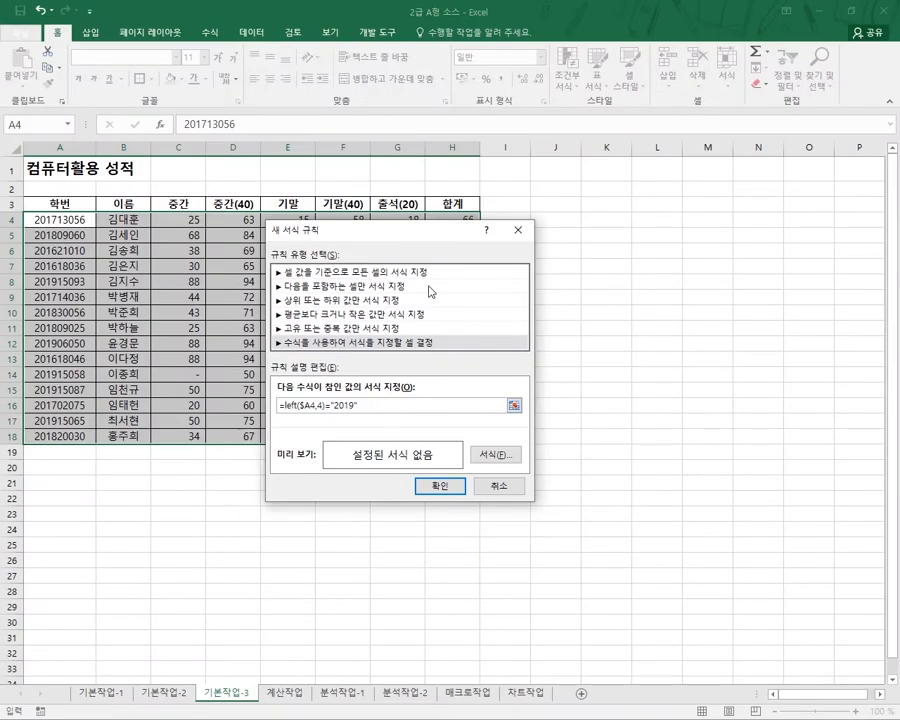
Set the rule's font color to standard red and apply the rule to the selected range
drag(504, 26, 682, 115)
click(603, 495)
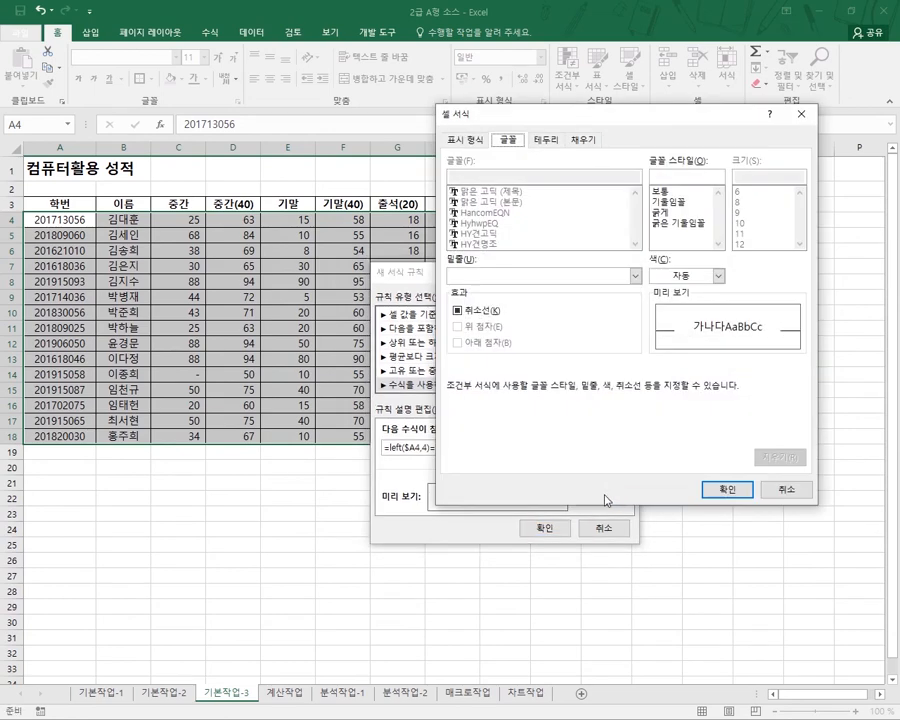
click(718, 276)
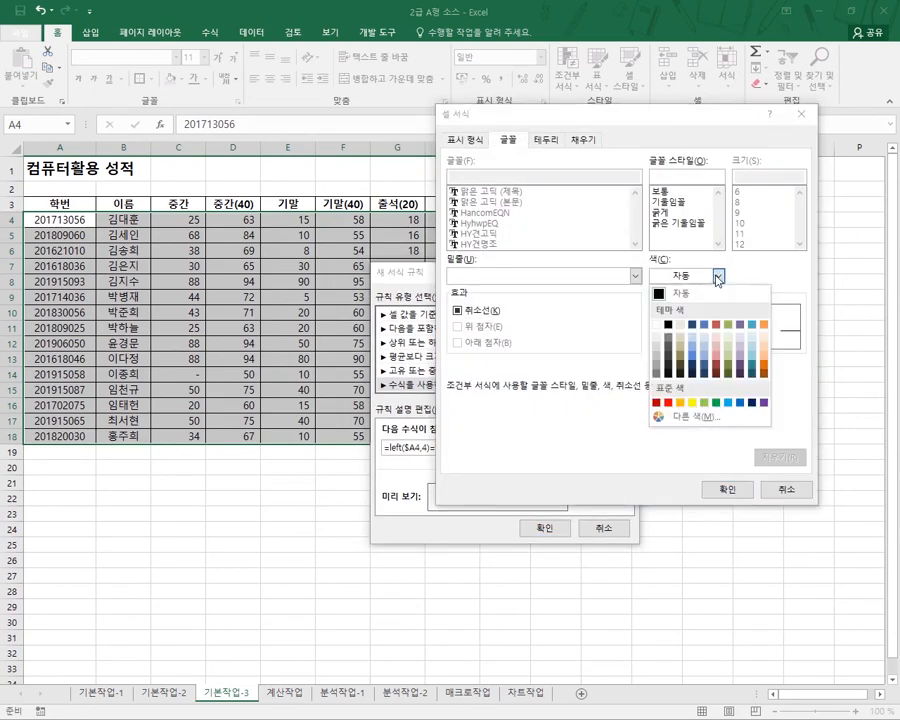
click(668, 402)
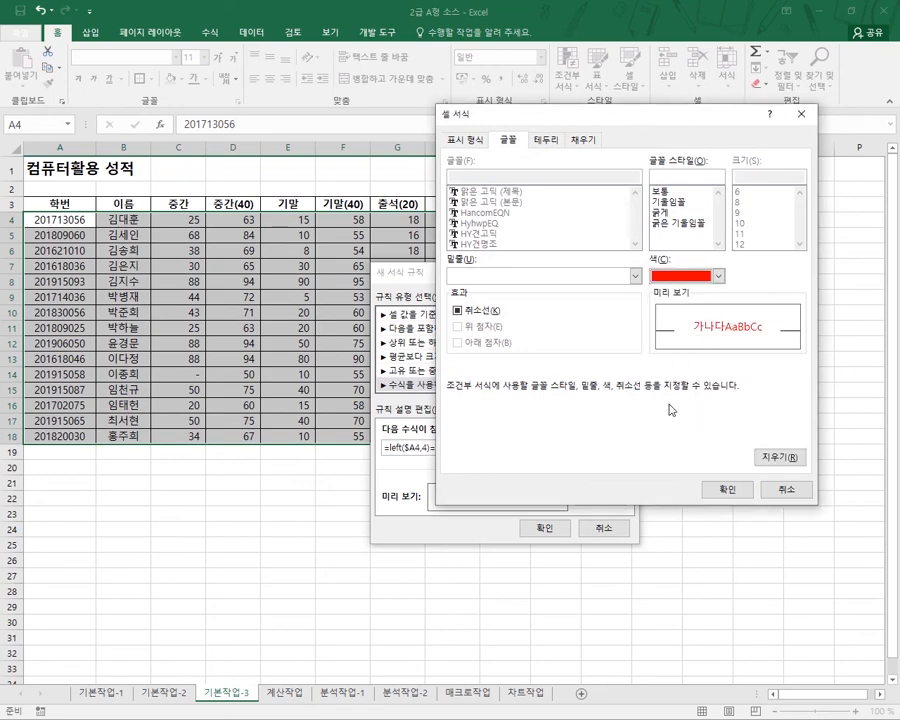
click(729, 493)
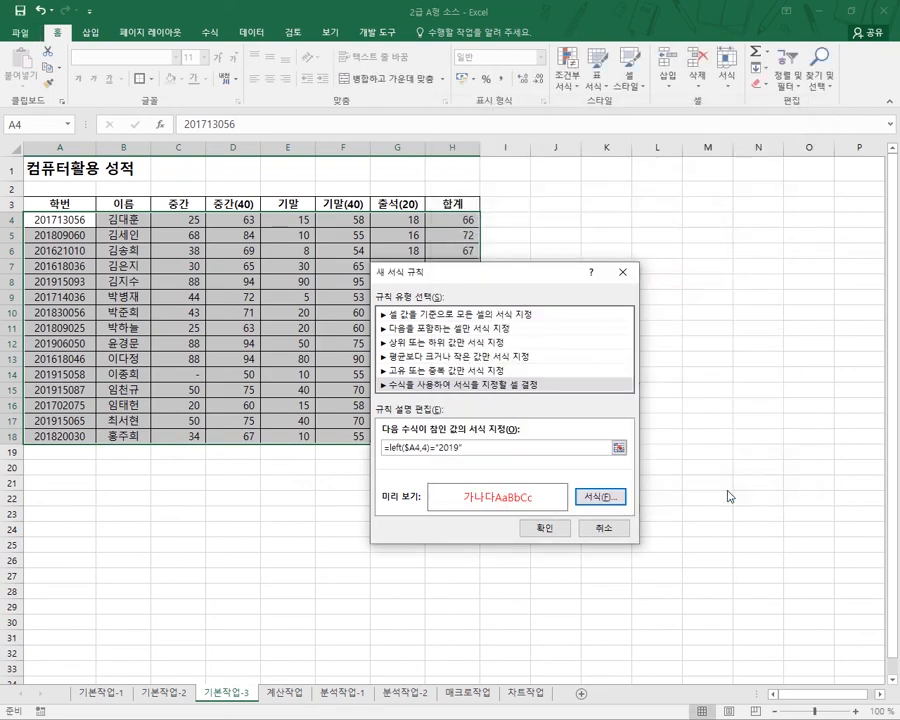
click(548, 530)
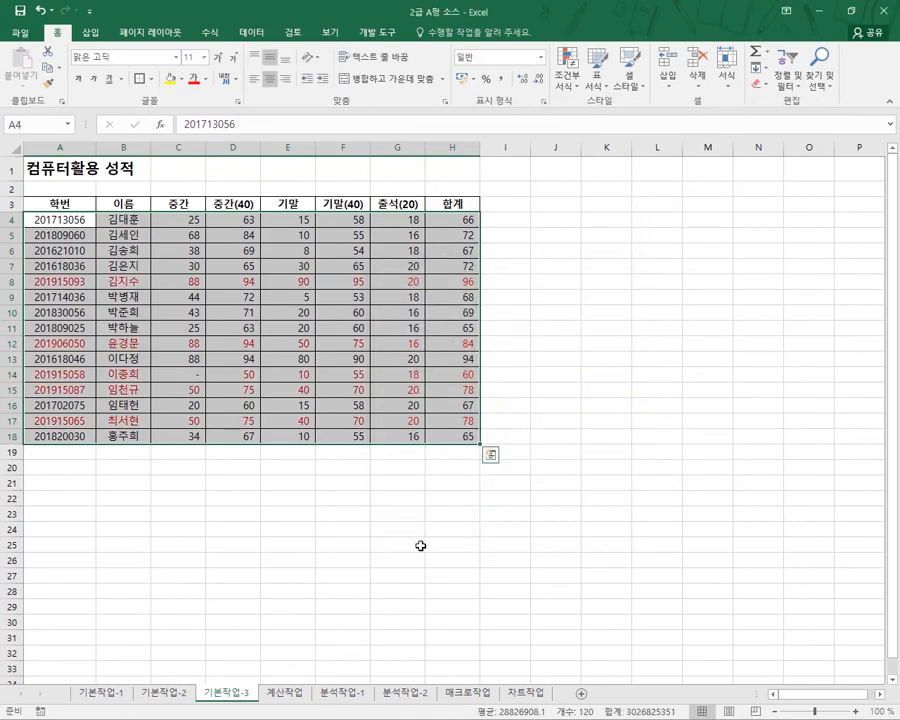
Check the student numbers in the red rows against the rule's 2019 condition
click(290, 548)
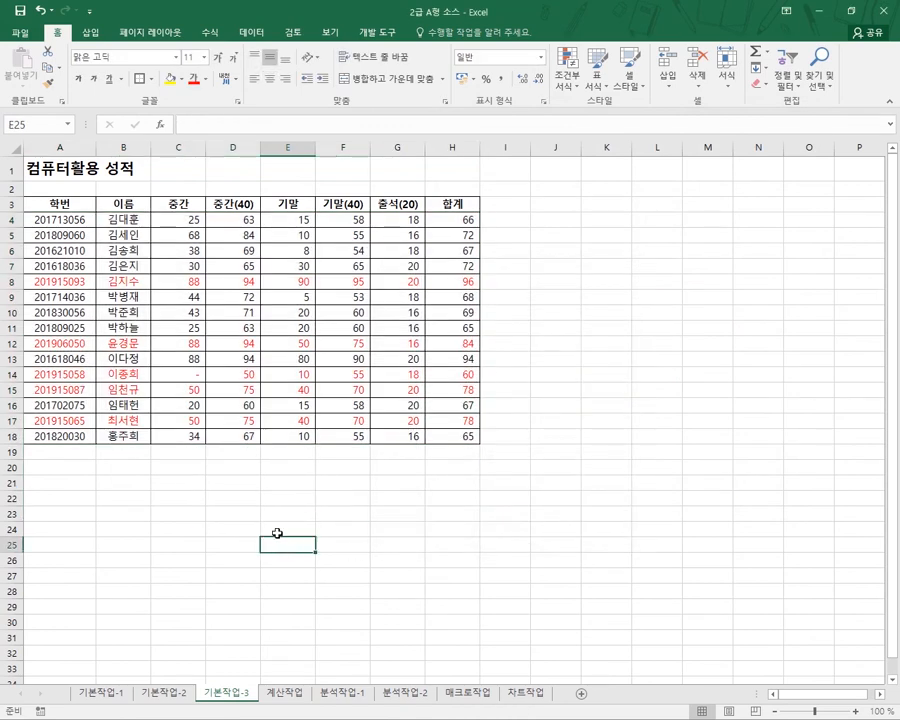
click(42, 282)
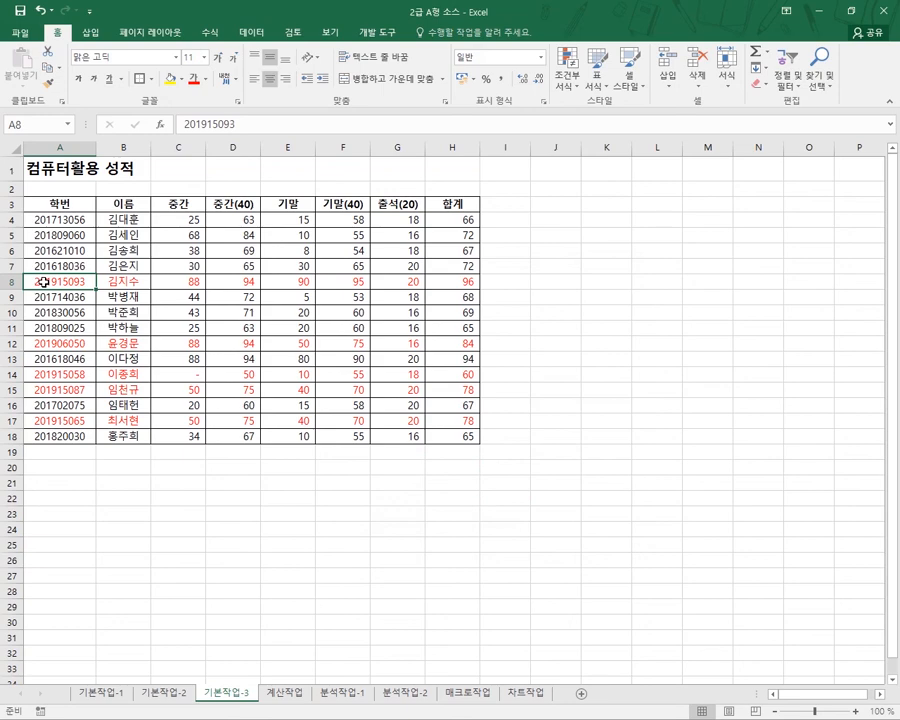
click(52, 344)
click(53, 375)
click(53, 390)
click(56, 421)
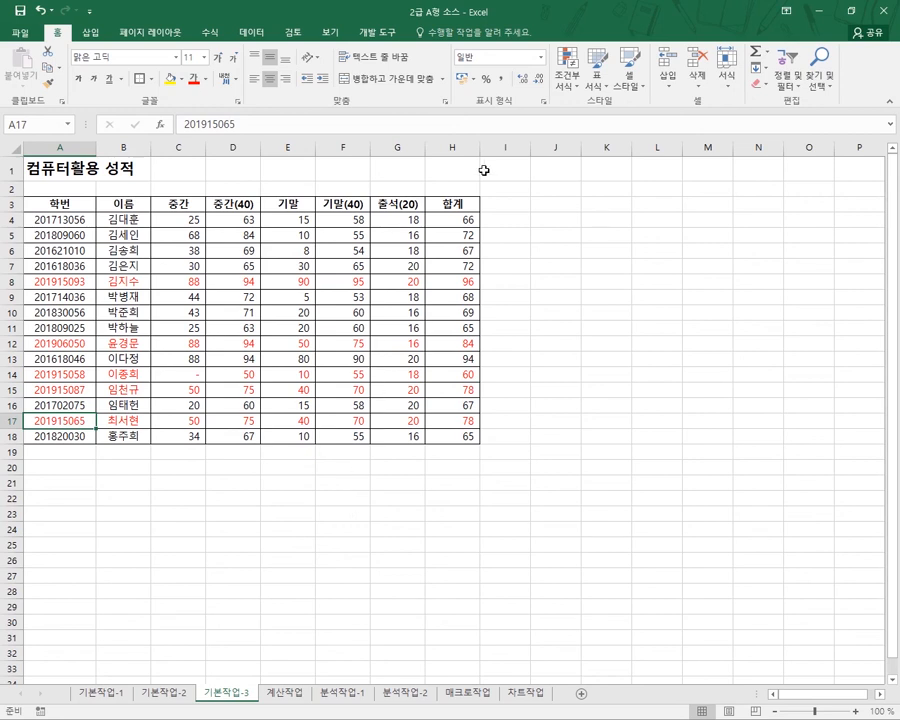
Open the existing conditional formatting rule to review its formula, then compare it with the 기본작업-3 question text
click(567, 75)
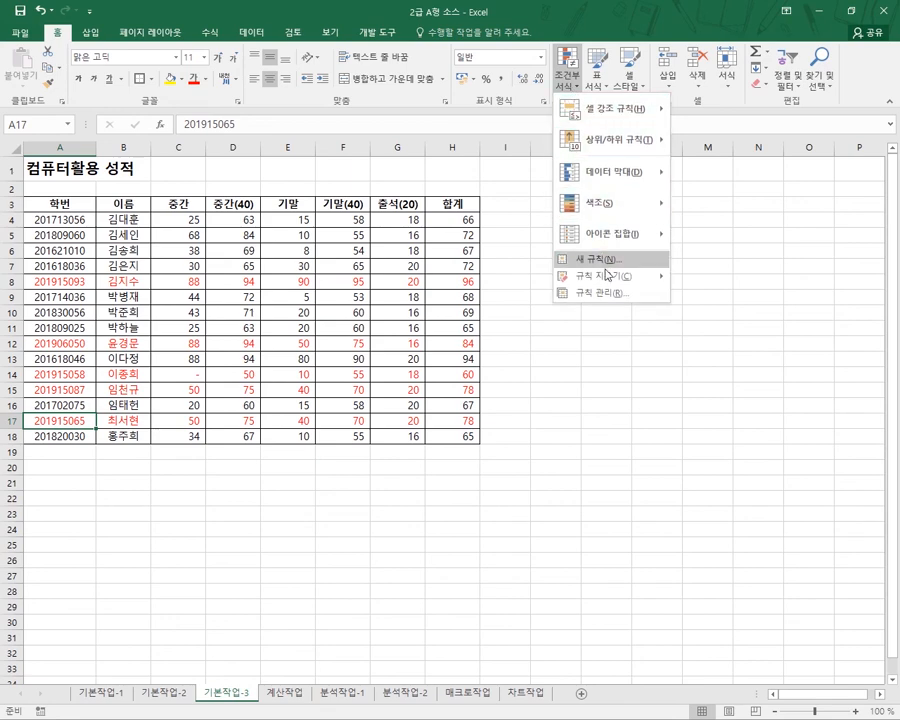
key(Escape)
click(369, 388)
click(403, 352)
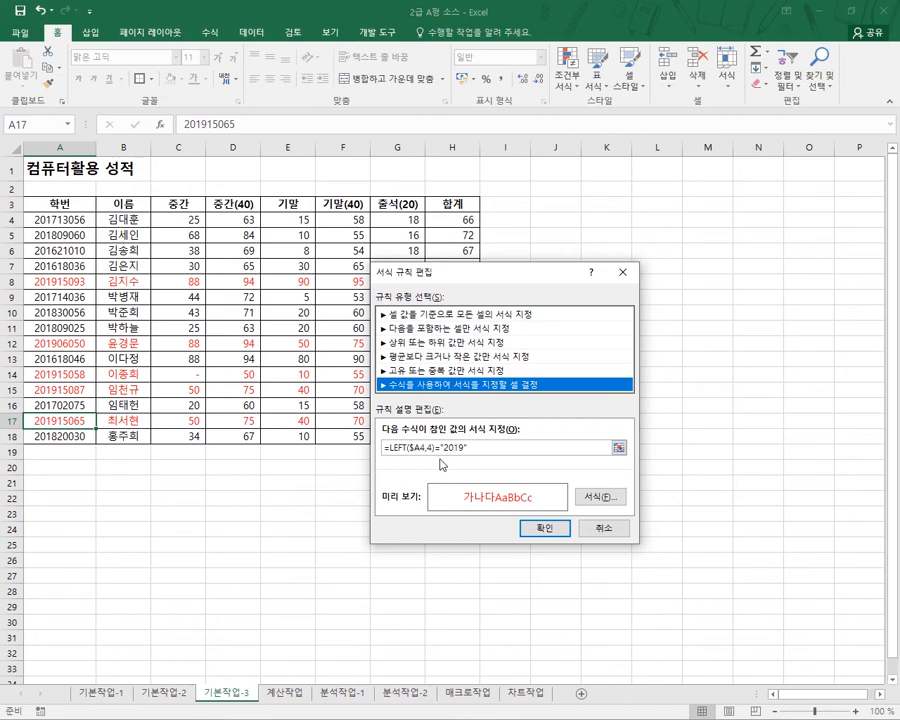
drag(445, 447, 466, 447)
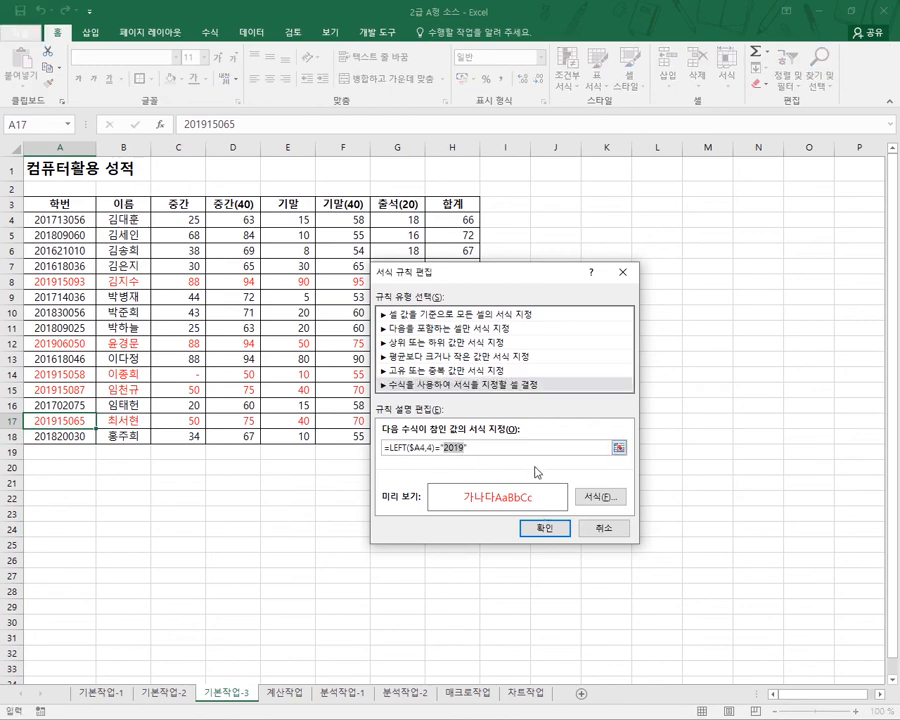
key(alt+Tab)
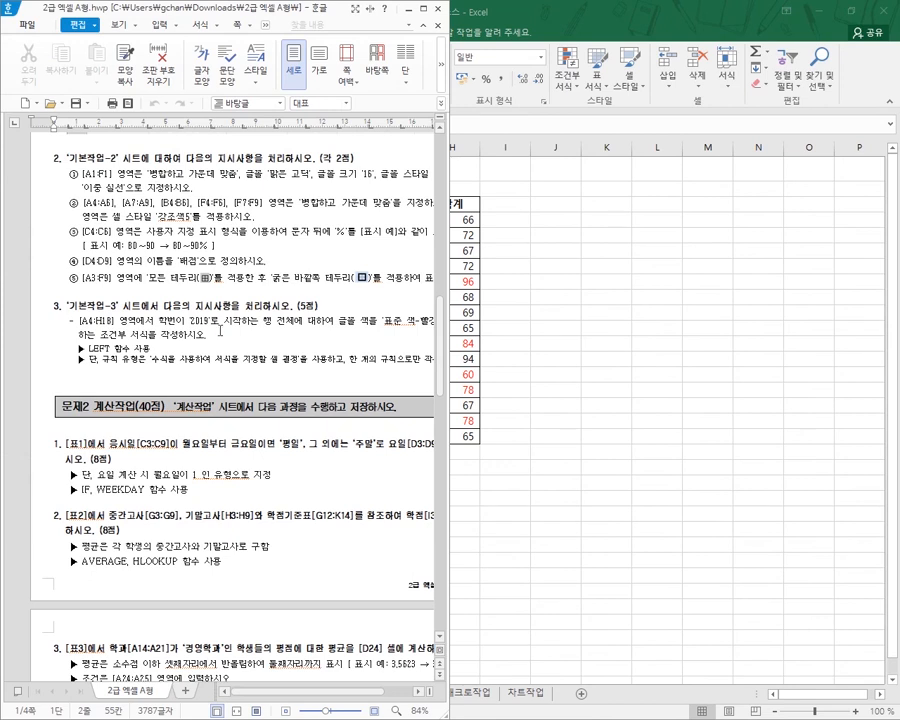